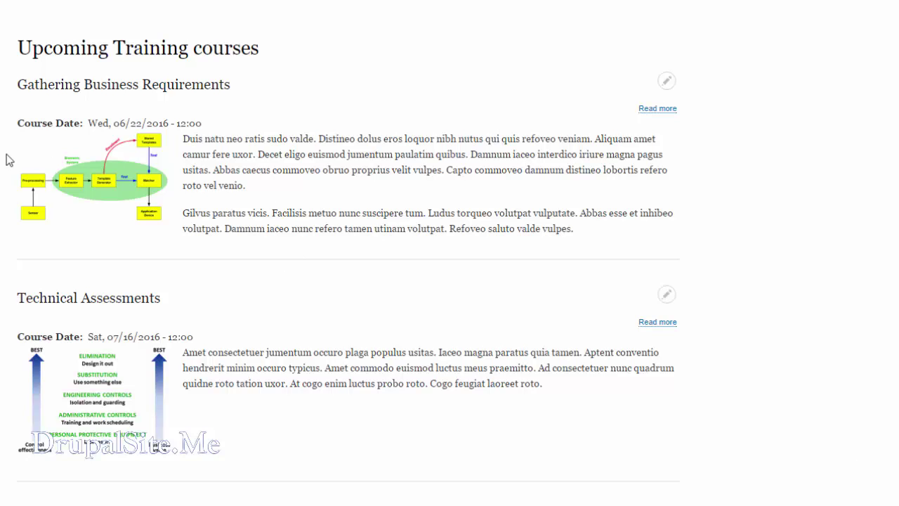
# - Open the Gathering Business Requirements course page and scroll through its body text
pyautogui.click(104, 85)
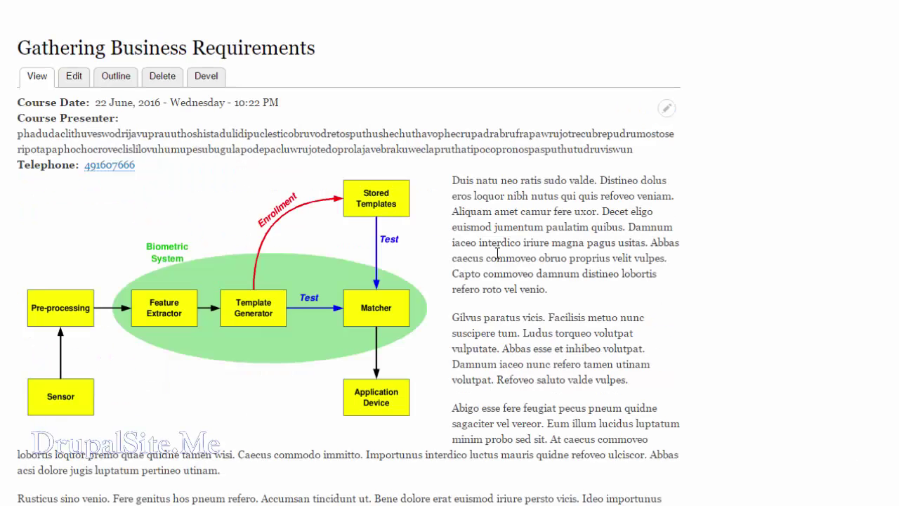
pyautogui.scroll(-8, 497, 253)
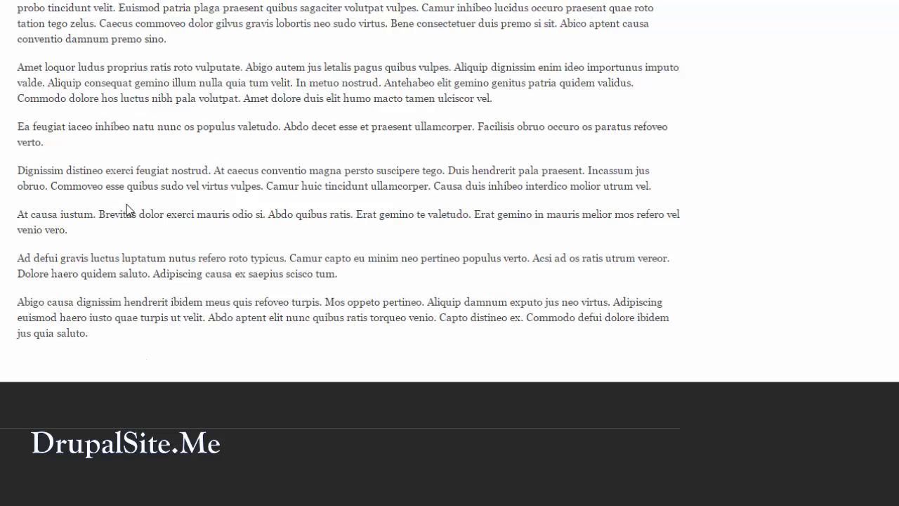
pyautogui.scroll(1, 129, 433)
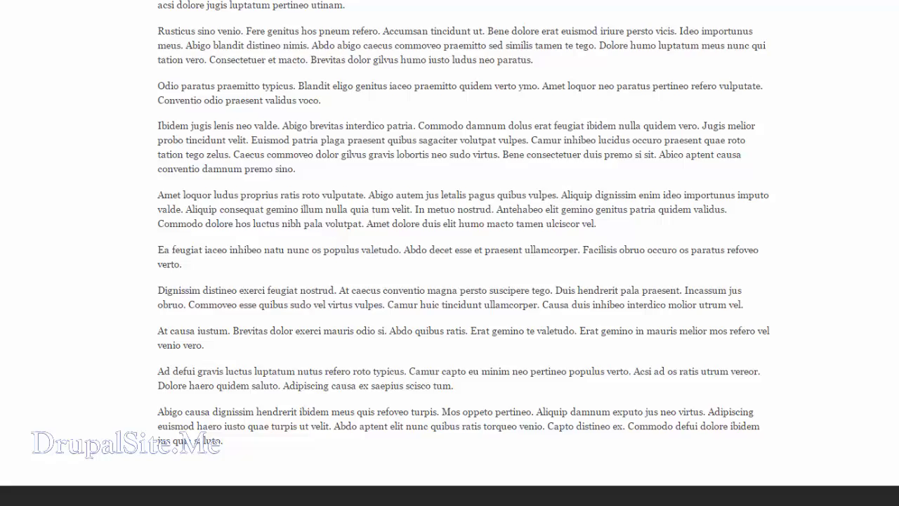
# - Go to the Manage fields page of the Article content type
pyautogui.click(99, 42)
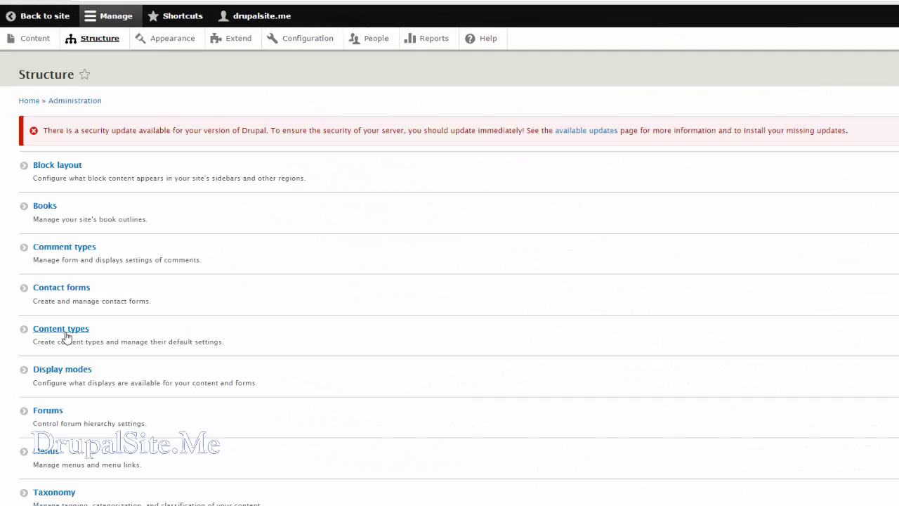
pyautogui.click(63, 334)
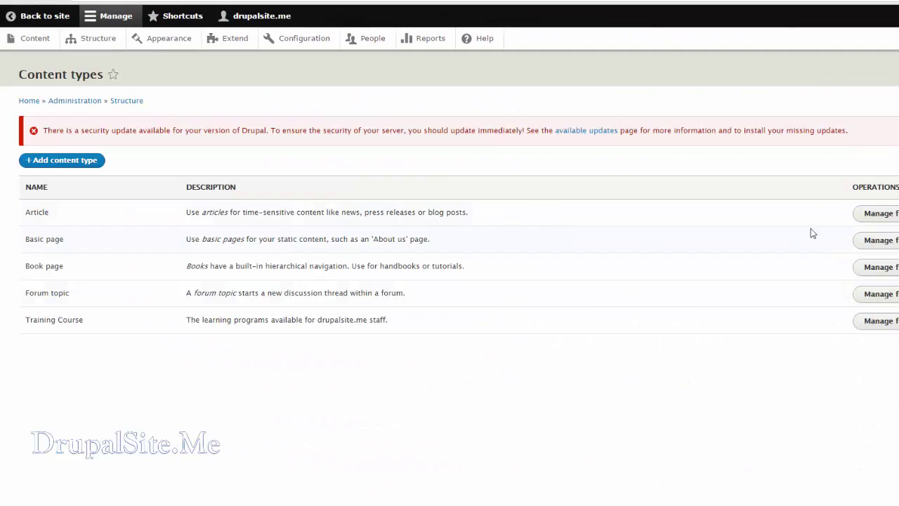
pyautogui.click(897, 219)
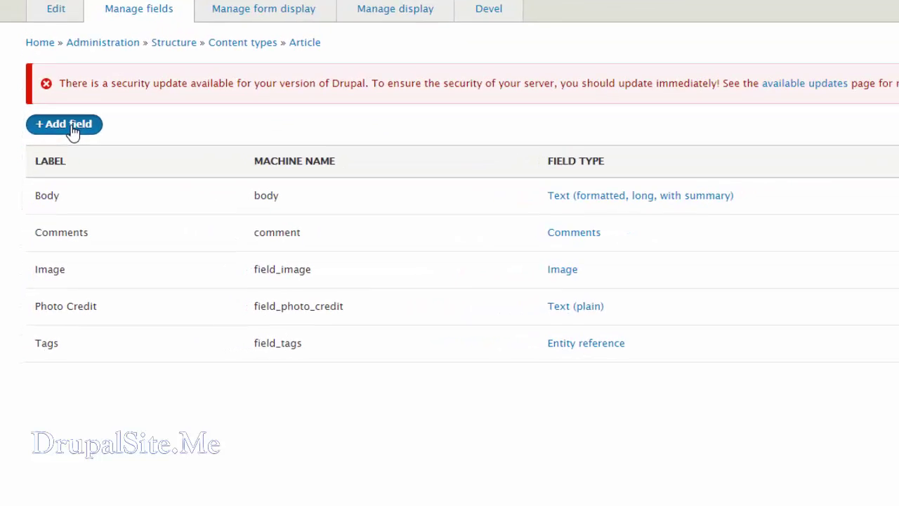
# - Add a File field labelled 'Downloads' and save it to continue
pyautogui.click(73, 132)
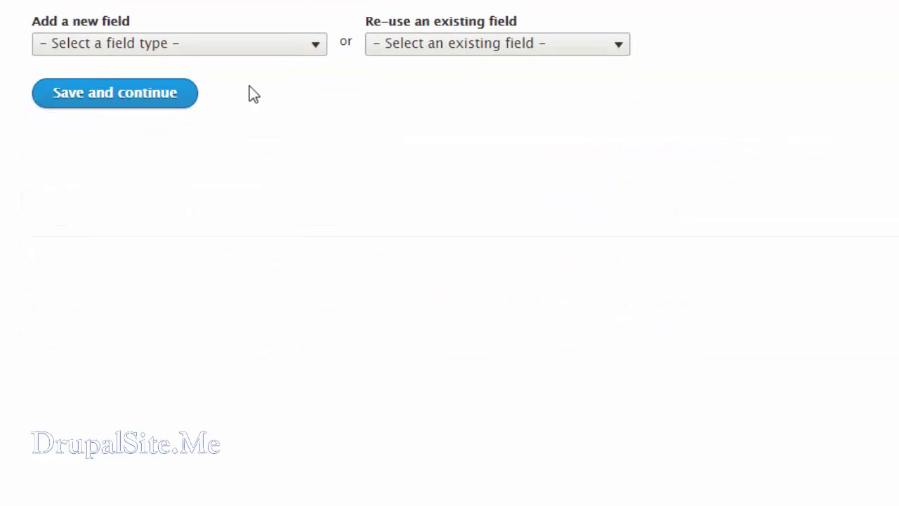
pyautogui.click(319, 49)
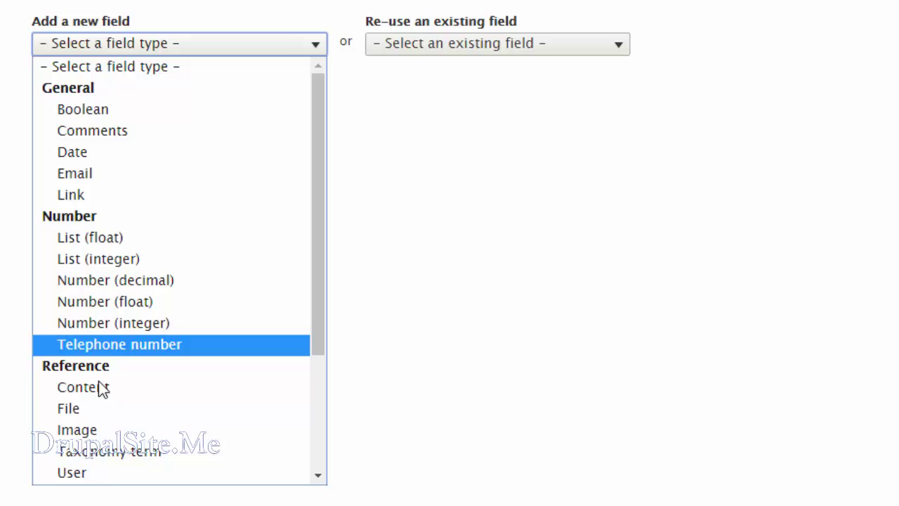
pyautogui.click(68, 409)
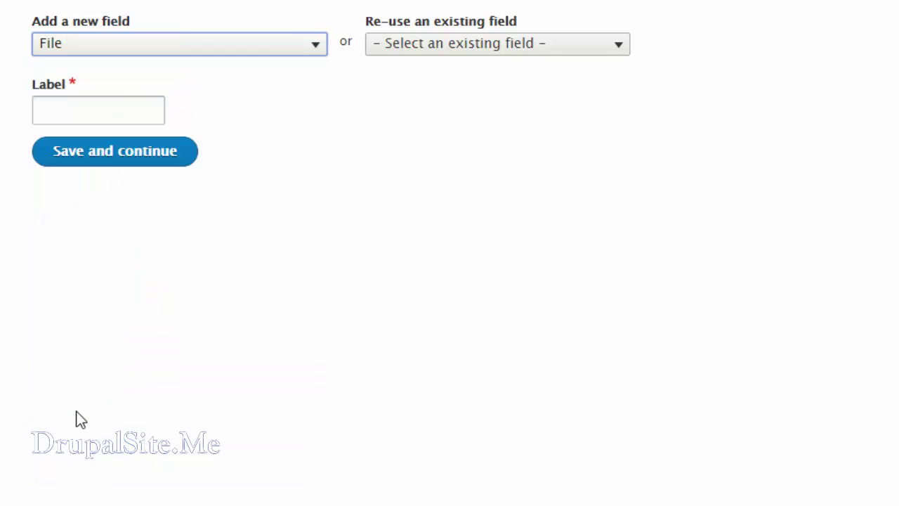
pyautogui.click(49, 109)
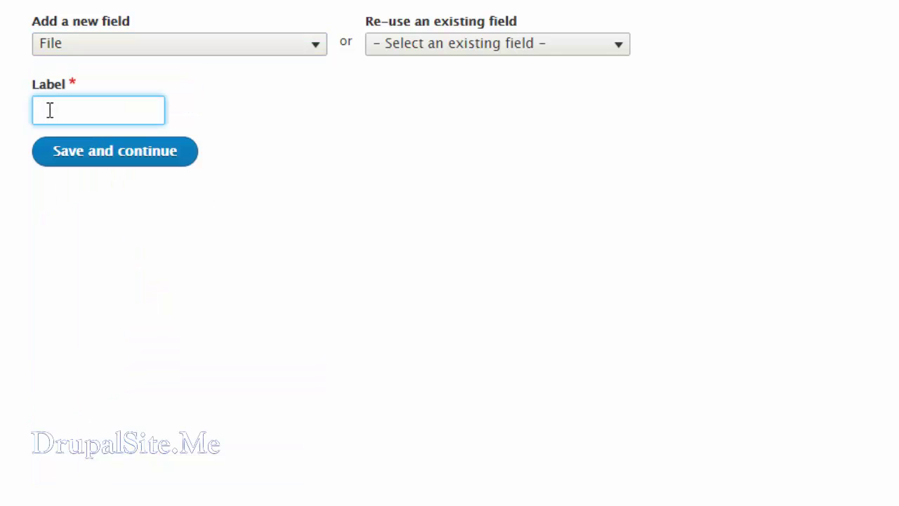
pyautogui.write('Downloads')
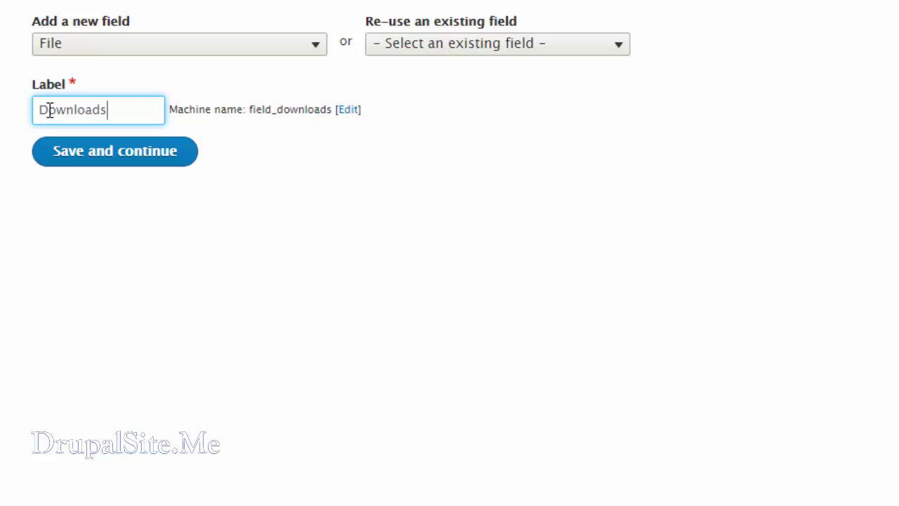
pyautogui.click(117, 160)
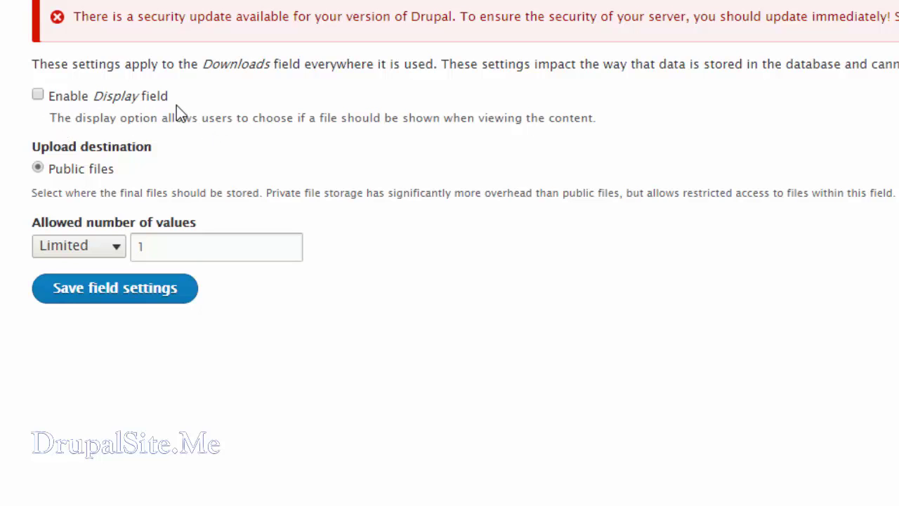
# - Enable the Display field option, displayed by default, and limit the field to 5 values
pyautogui.click(151, 96)
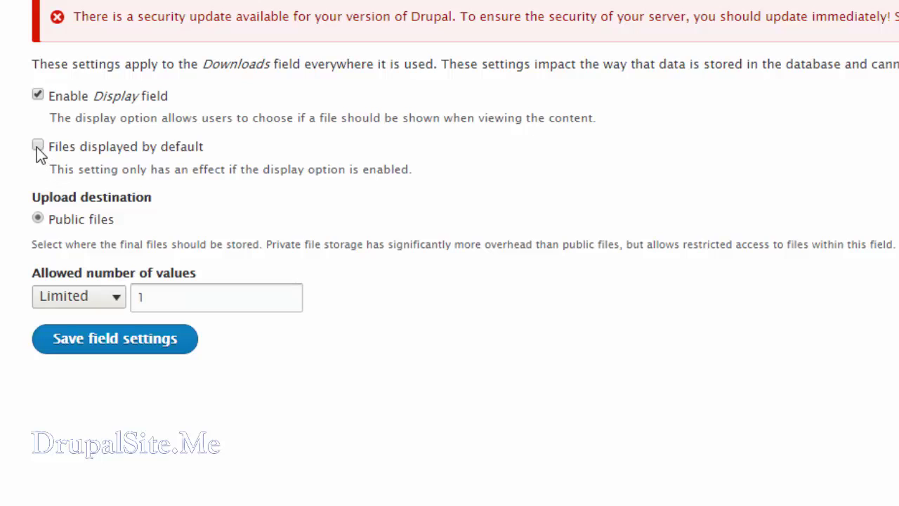
pyautogui.click(140, 296)
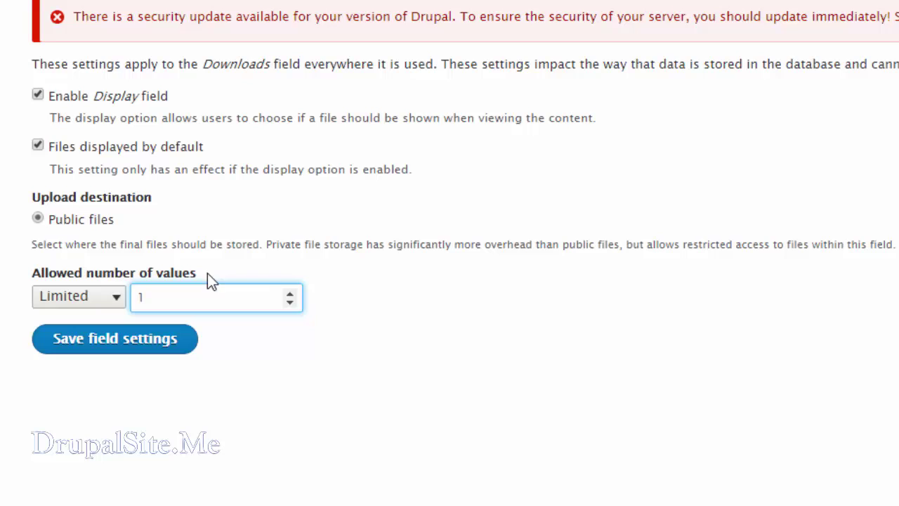
pyautogui.click(113, 304)
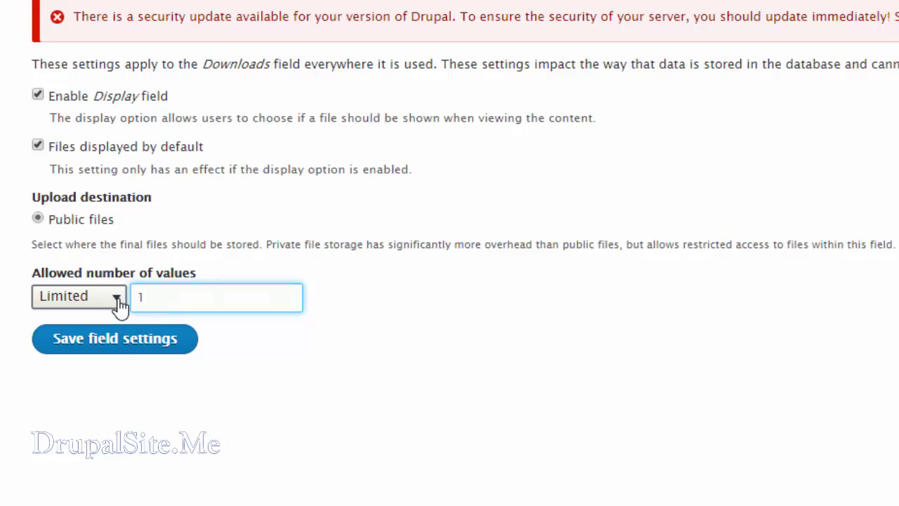
pyautogui.click(70, 341)
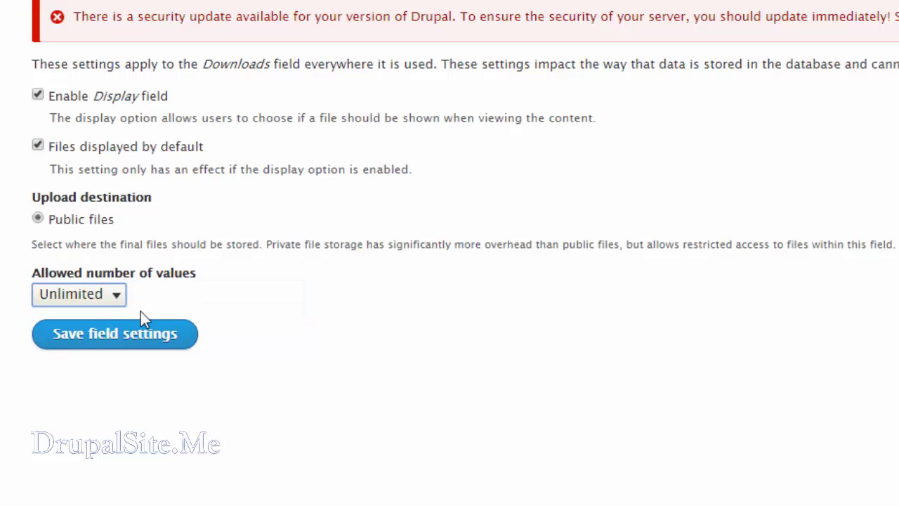
pyautogui.click(119, 302)
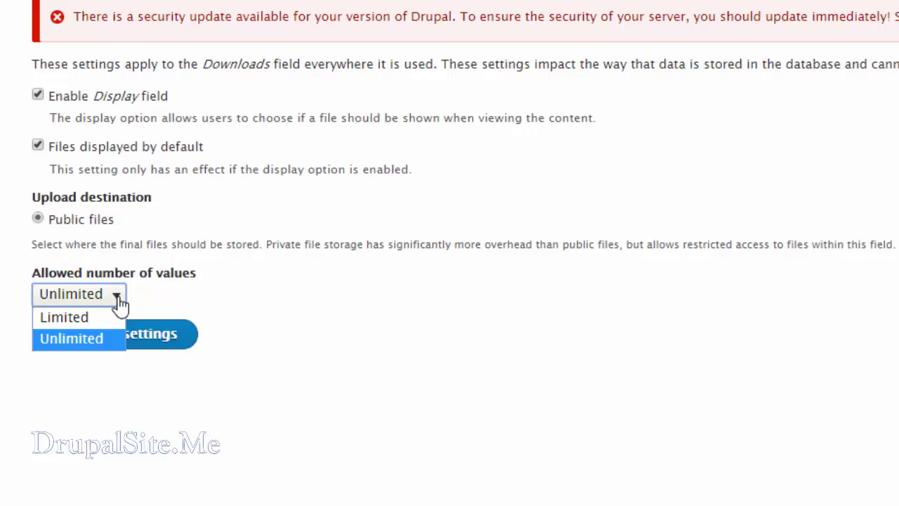
pyautogui.click(96, 340)
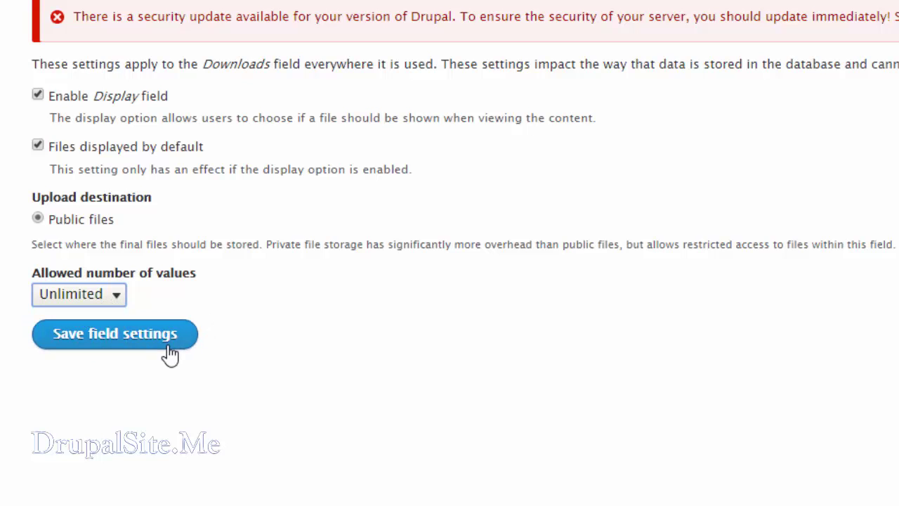
pyautogui.click(117, 307)
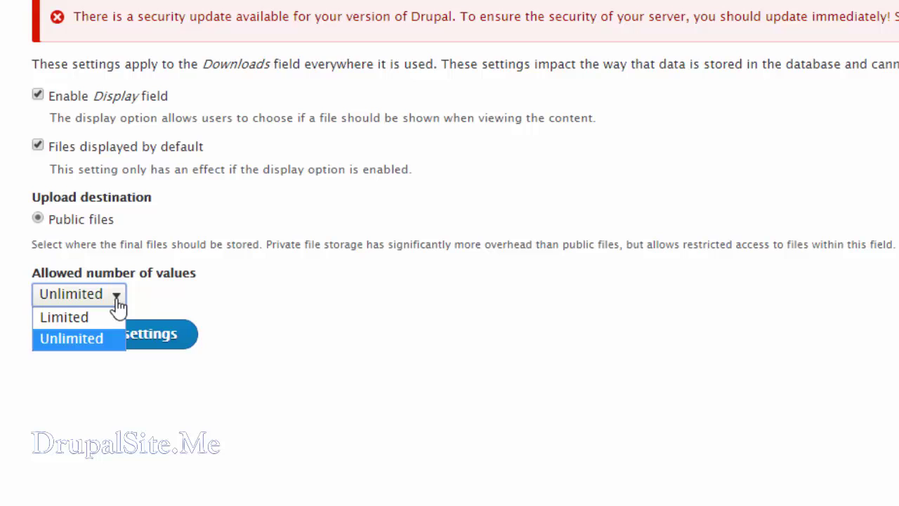
pyautogui.click(88, 318)
pyautogui.press('Tab')
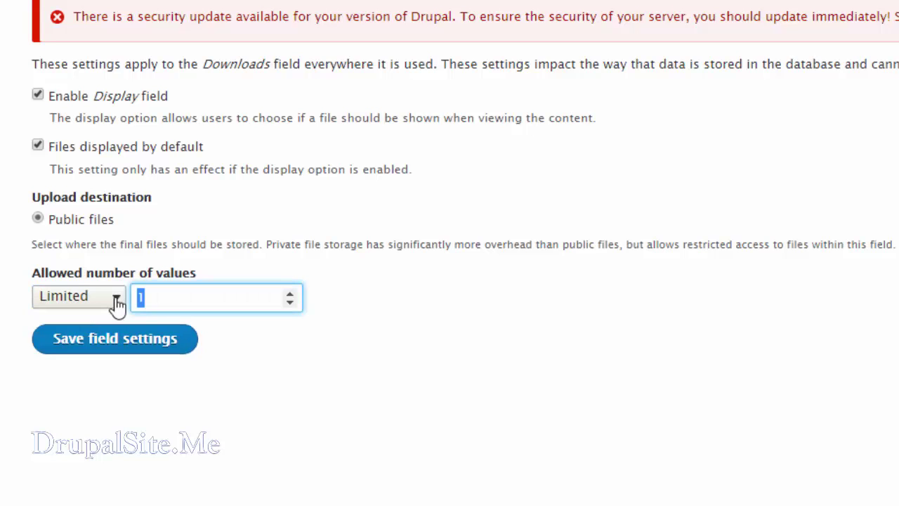
pyautogui.write('5')
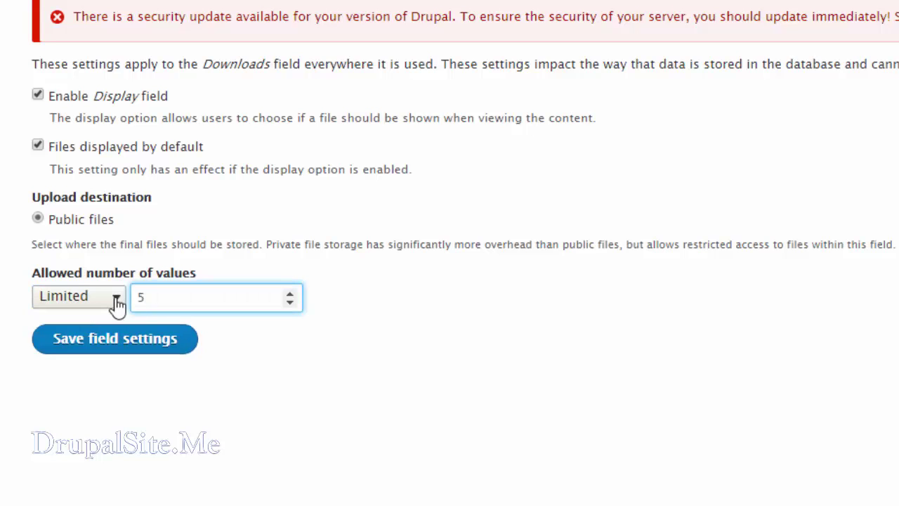
pyautogui.click(110, 346)
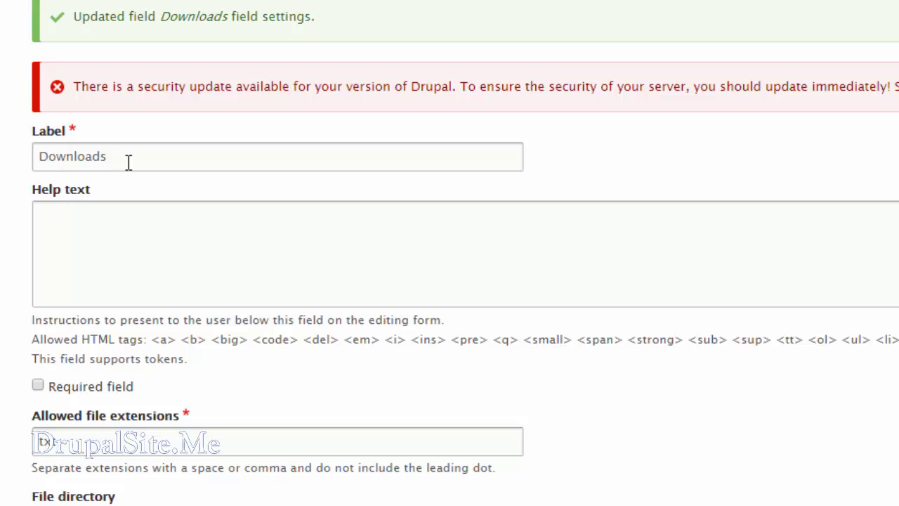
# - Extend the allowed file extensions with pdf, docx and zip
pyautogui.click(55, 217)
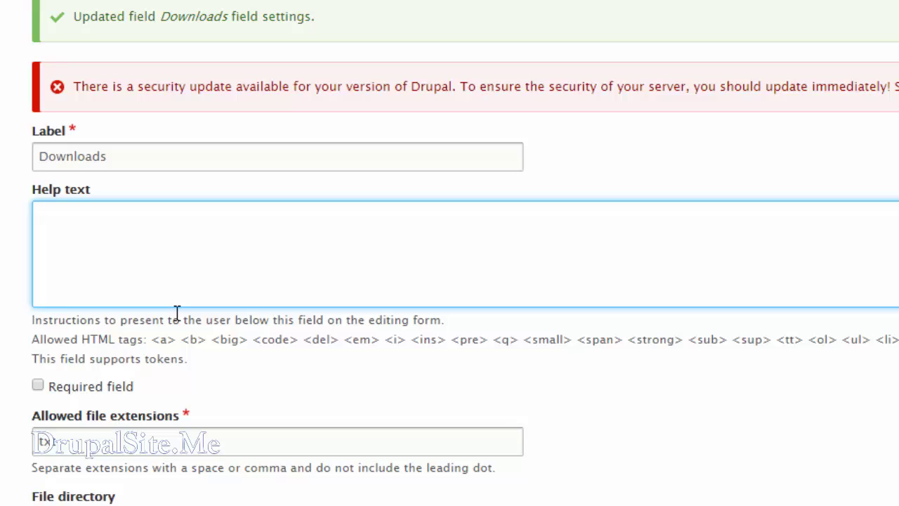
pyautogui.scroll(-2, 41, 132)
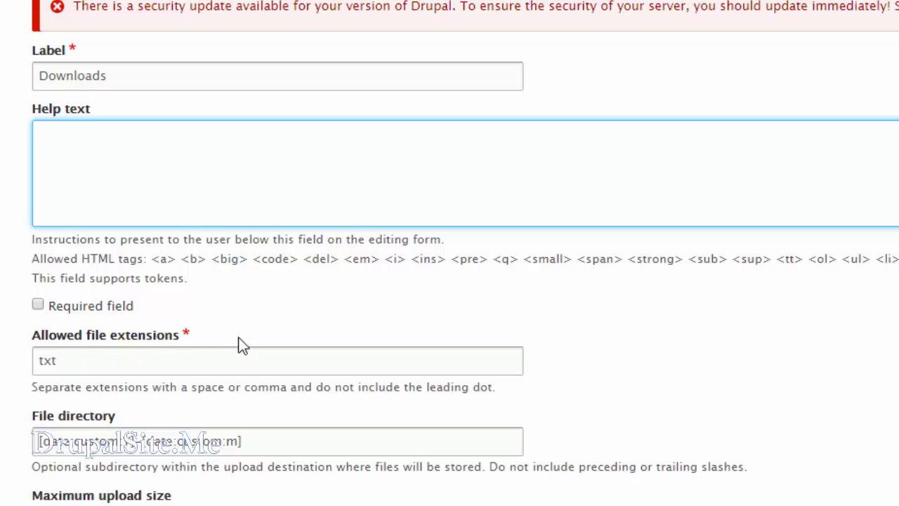
pyautogui.click(75, 363)
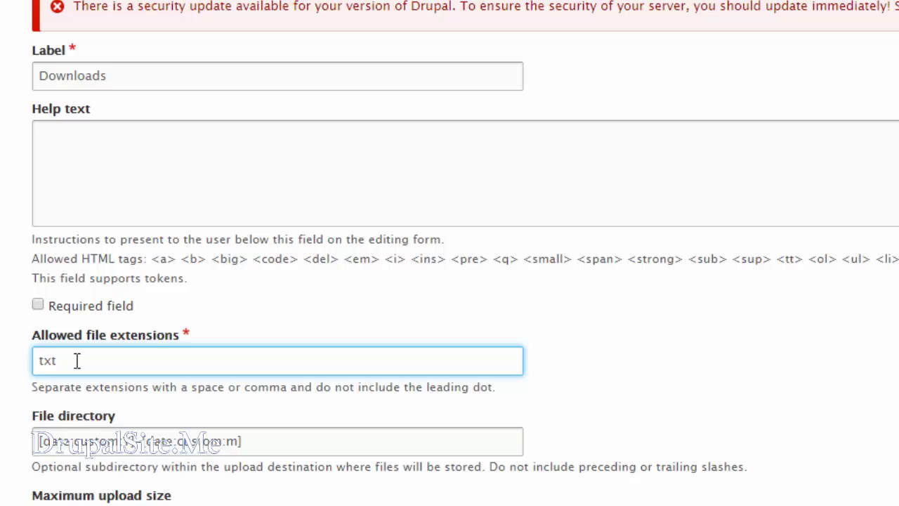
pyautogui.write(', pdf, docx, zip')
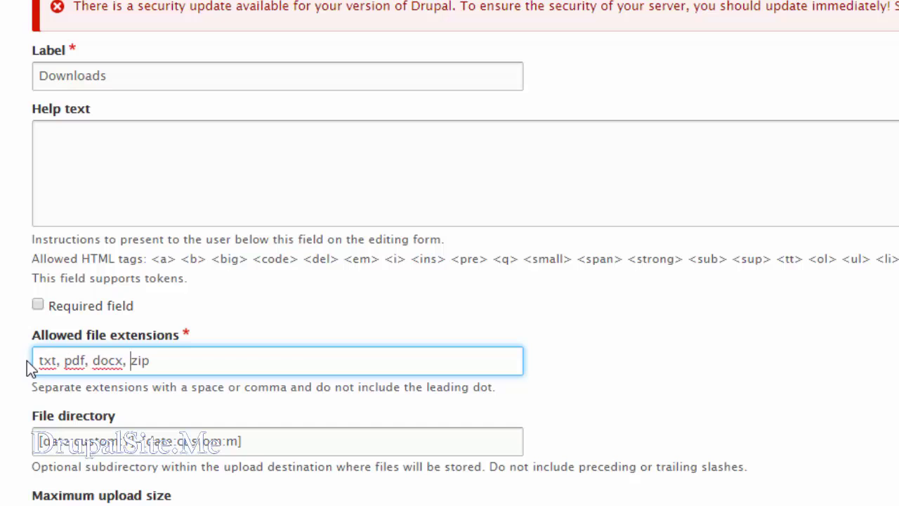
pyautogui.click(239, 386)
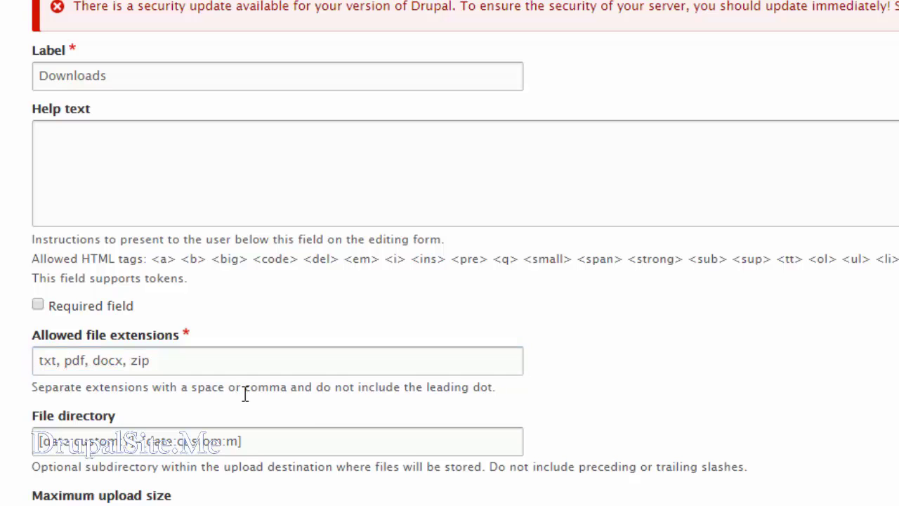
# - Paste the note about listing extensions without a leading dot into the Help text
pyautogui.moveTo(104, 391); pyautogui.dragTo(504, 387)
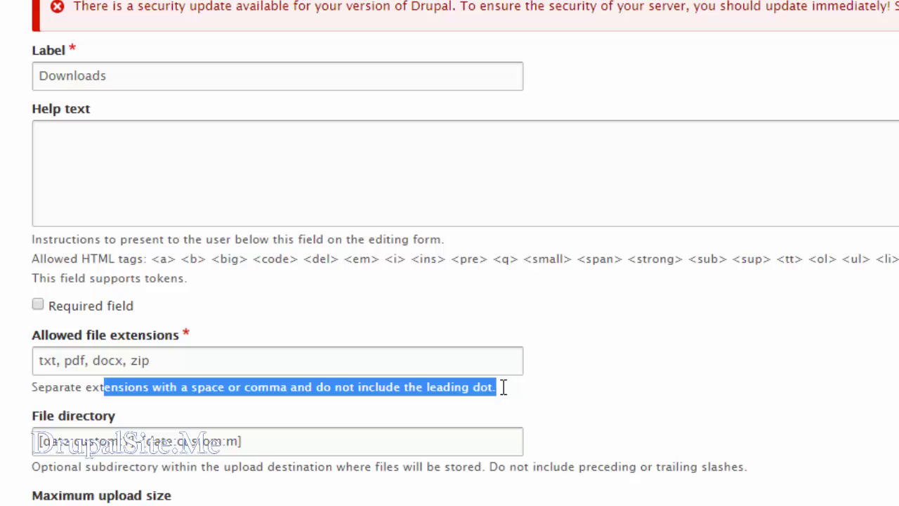
pyautogui.click(409, 382)
pyautogui.click(52, 138)
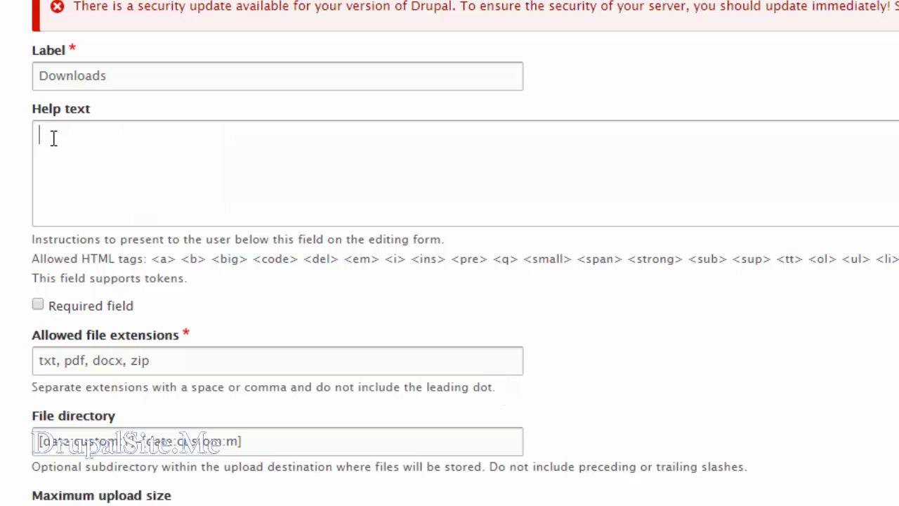
pyautogui.write('pdf, docx, xls, txt , zip etc. DO NOT include leading dot')
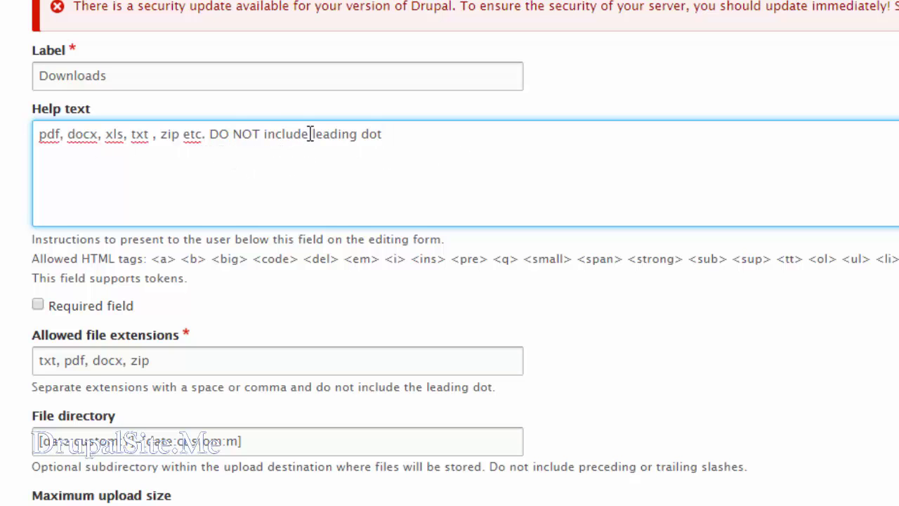
pyautogui.scroll(-2, 290, 132)
pyautogui.scroll(-2, 290, 132)
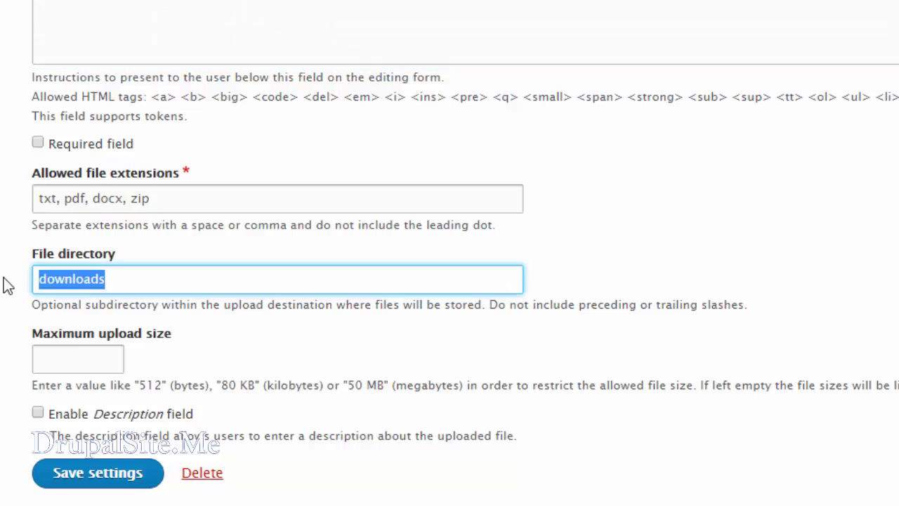
# - Set the file directory to downloads/articles and the maximum upload size to 5MB
pyautogui.write('do')
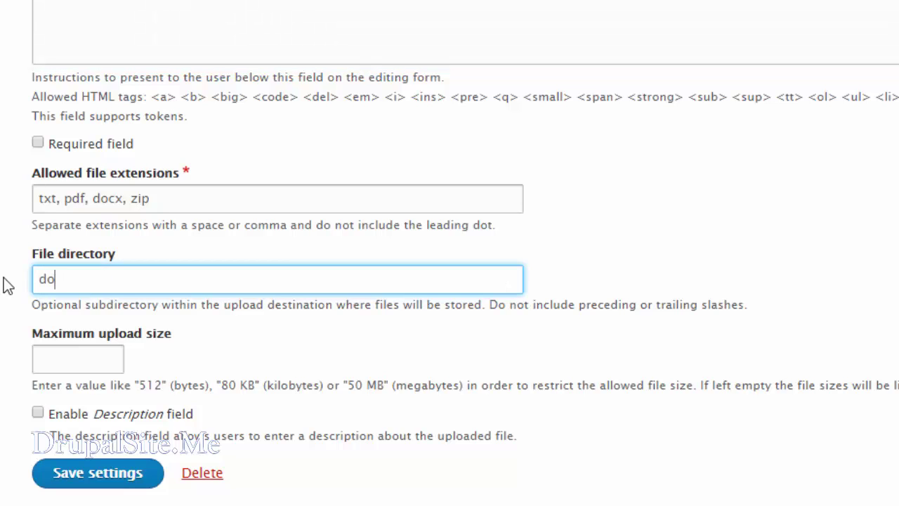
pyautogui.write('wnloads/')
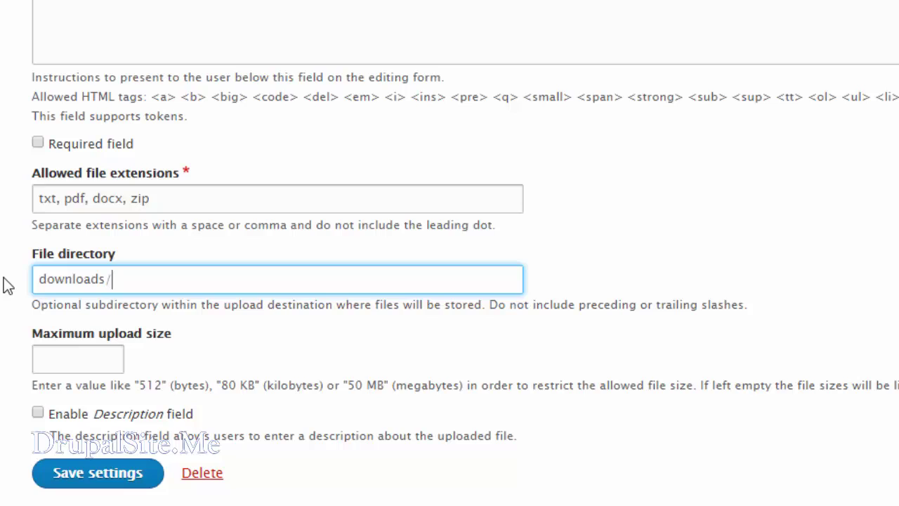
pyautogui.write('articles')
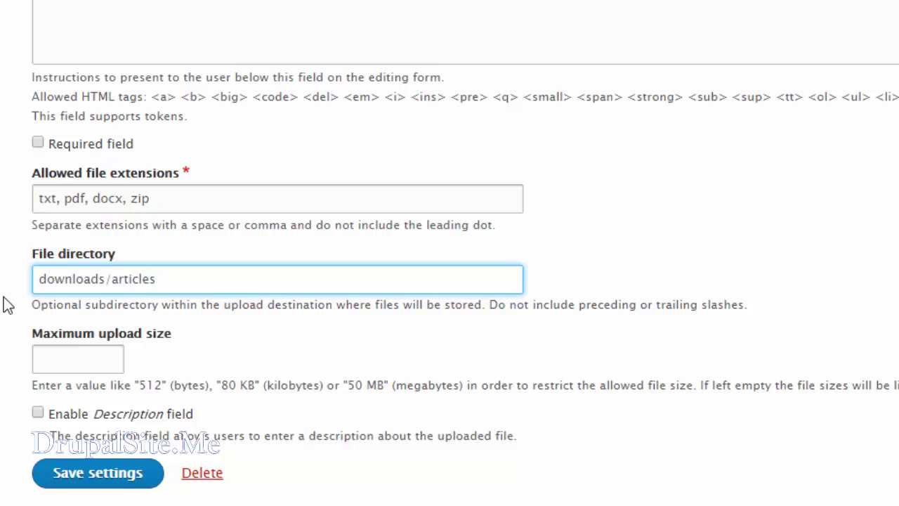
pyautogui.click(56, 361)
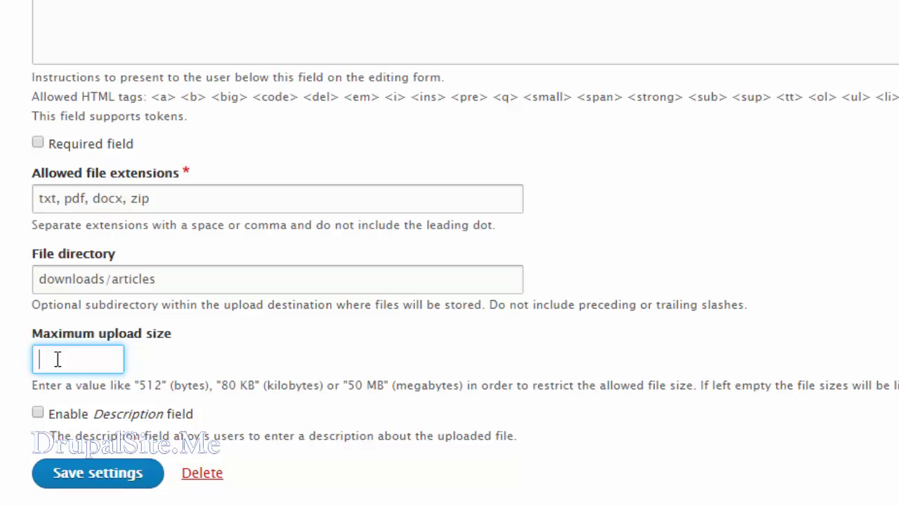
pyautogui.write('5MB')
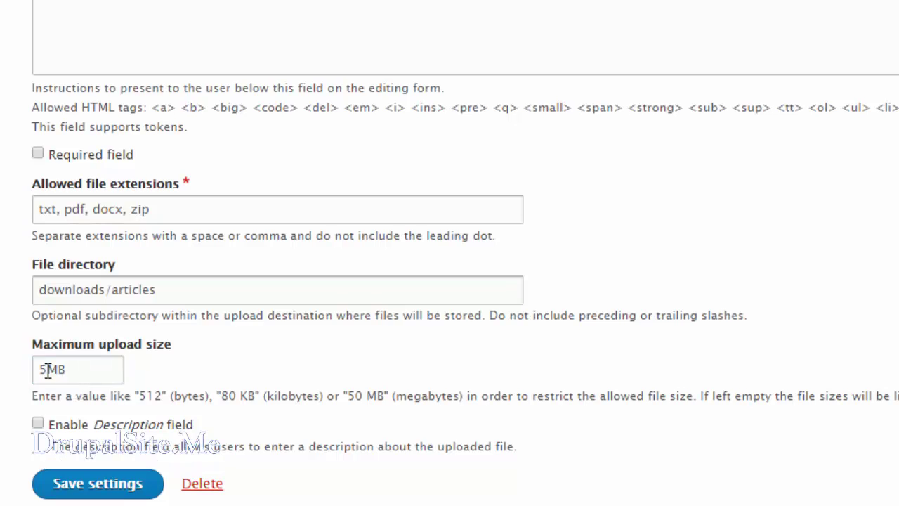
# - Enable the Description field for uploaded files and save the field settings
pyautogui.click(149, 360)
pyautogui.moveTo(246, 446); pyautogui.dragTo(538, 446)
pyautogui.click(545, 449)
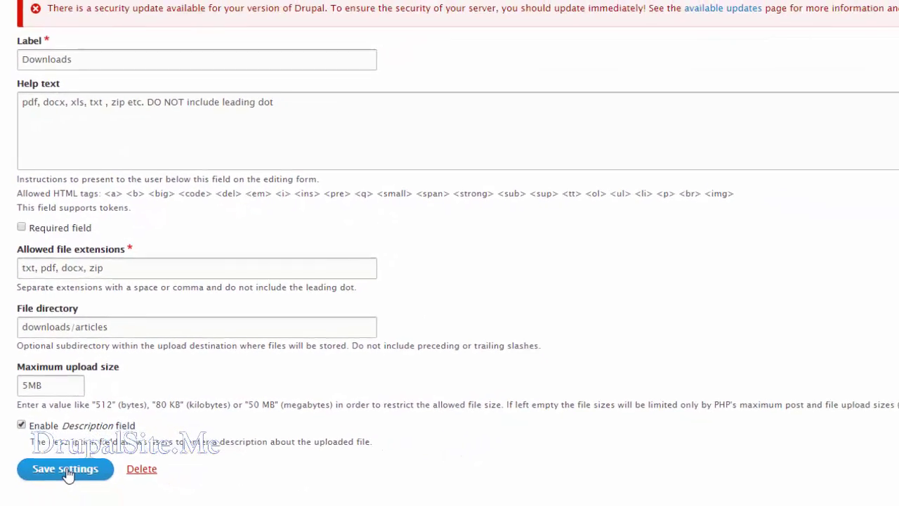
pyautogui.click(66, 471)
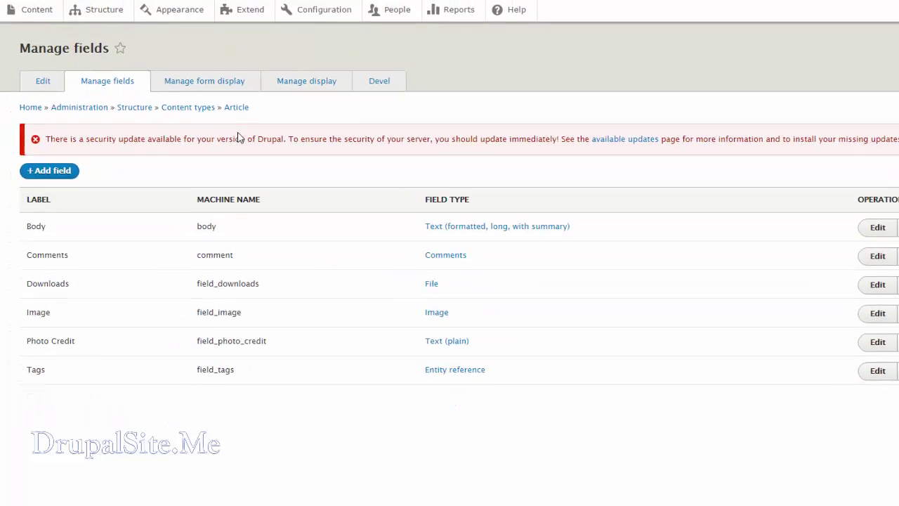
# - Sort the admin content list by content type and open 'What is new in Drupal 8?'
pyautogui.click(44, 3)
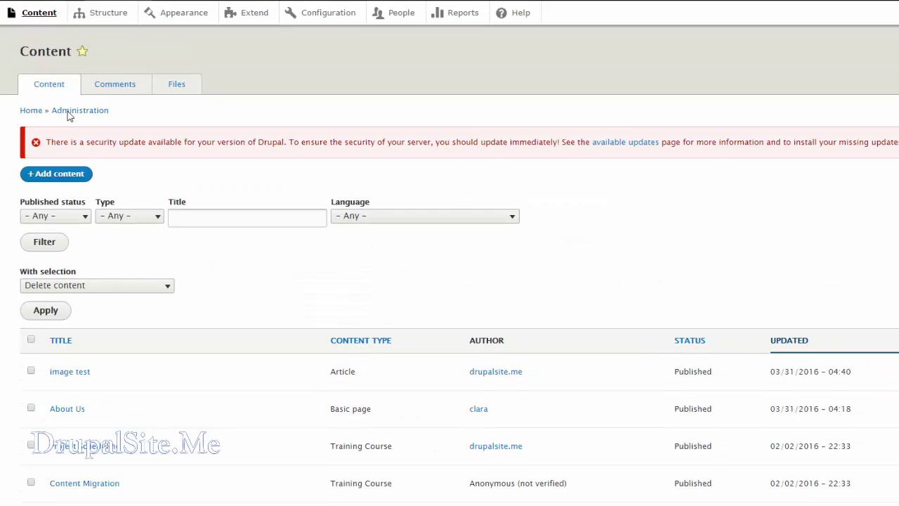
pyautogui.click(369, 343)
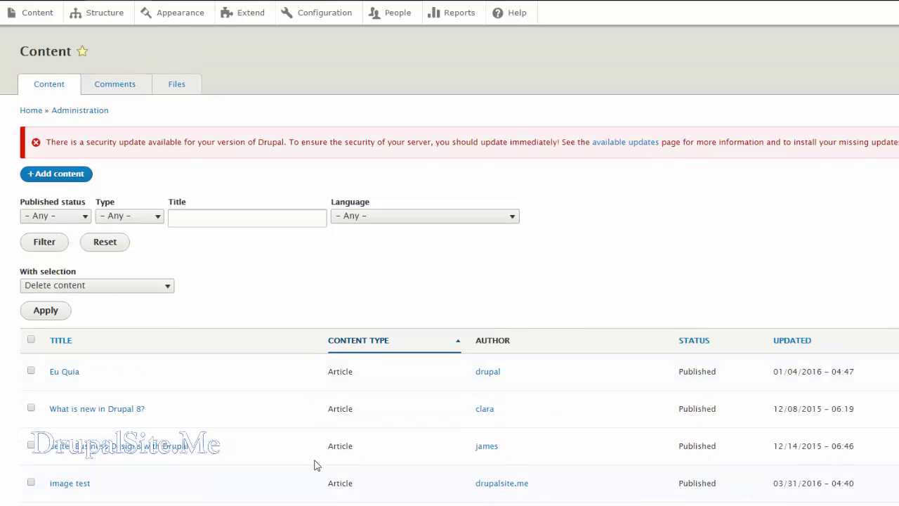
pyautogui.click(126, 416)
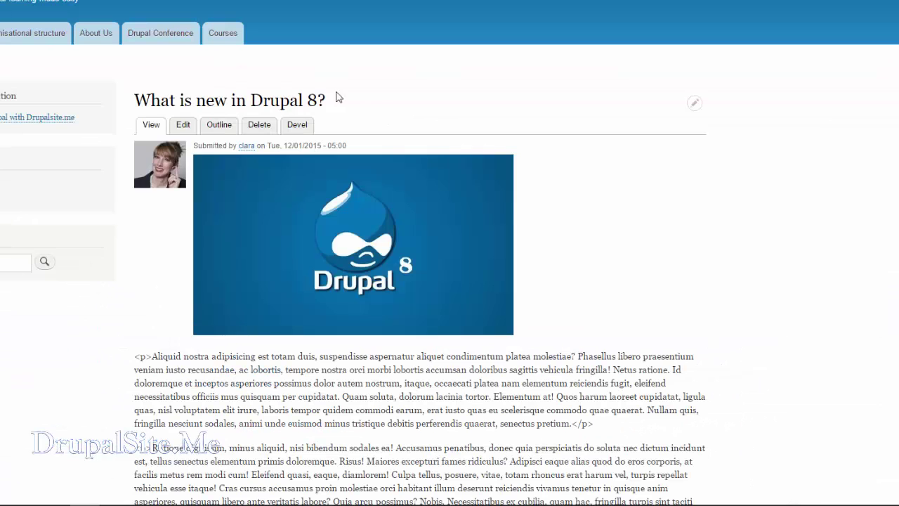
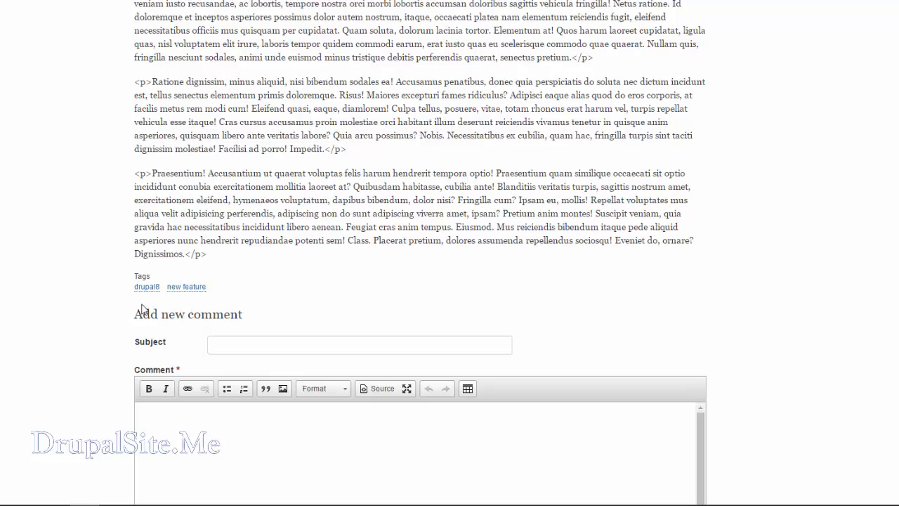
# - Scroll back up to the title of the 'What is new in Drupal 8?' article
pyautogui.scroll(5, 204, 283)
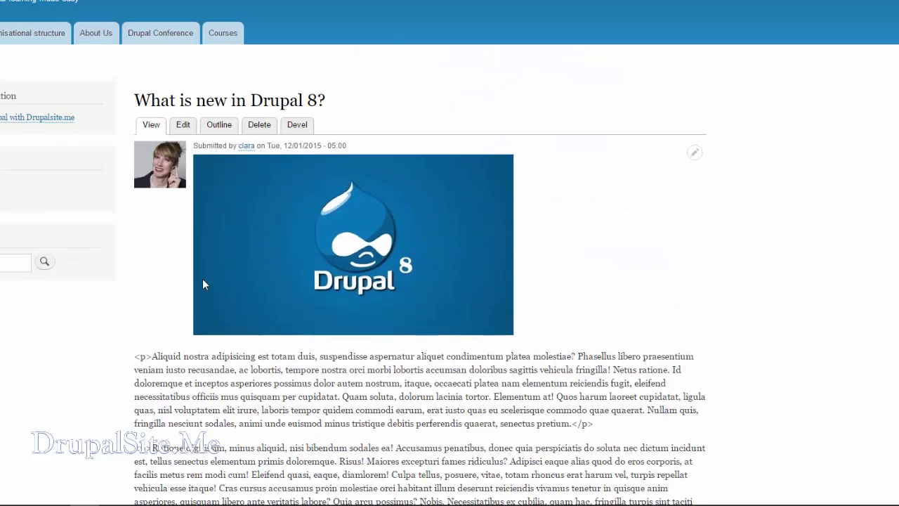
# - Open the article's edit form and enter the photographer's name as the Photo Credit
pyautogui.click(183, 125)
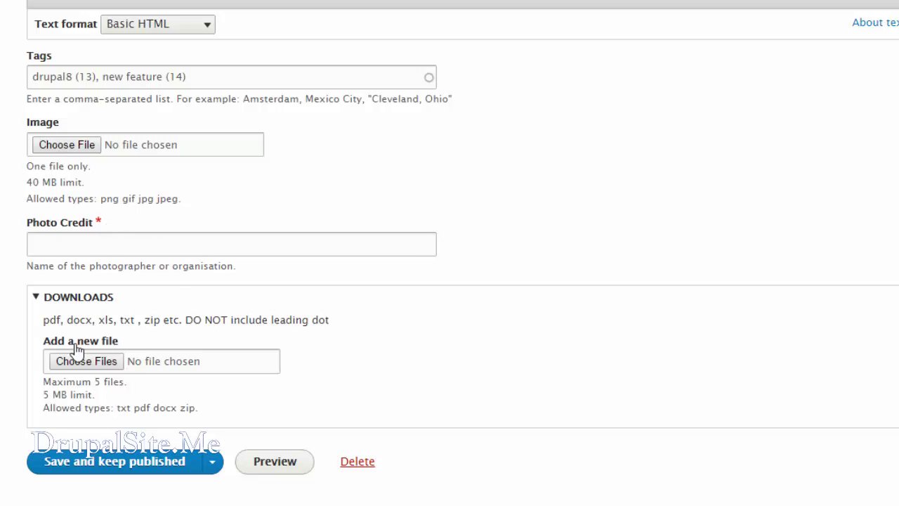
pyautogui.click(54, 241)
pyautogui.write('kanna das')
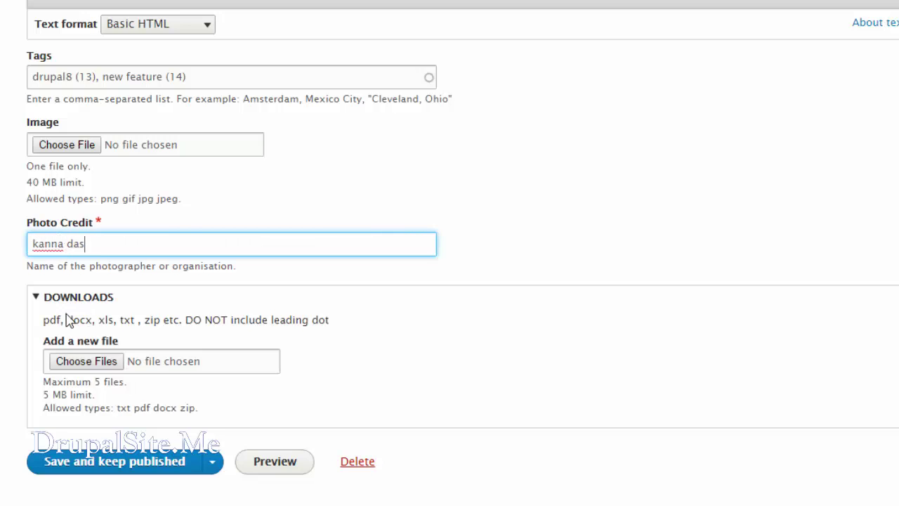
# - Highlight the Downloads help notes on allowed extensions and omitting the leading dot
pyautogui.moveTo(329, 320); pyautogui.dragTo(46, 322)
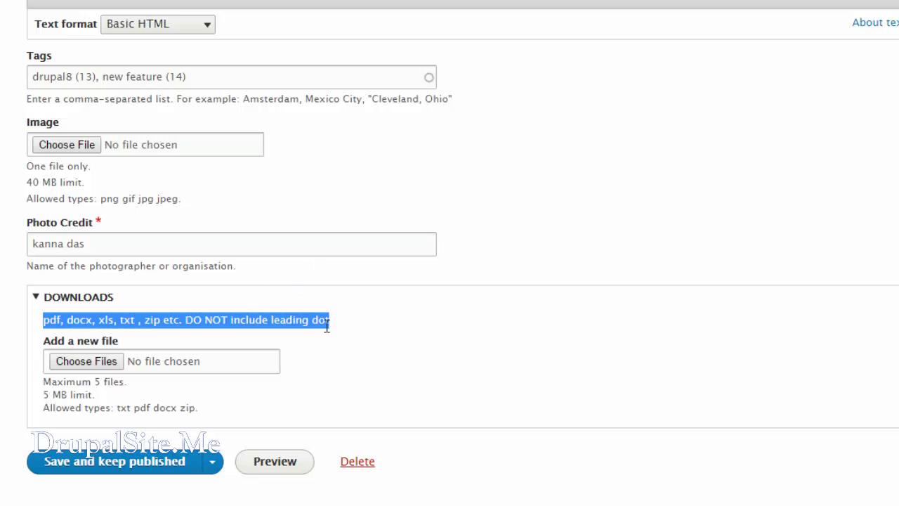
pyautogui.click(415, 366)
pyautogui.moveTo(184, 321); pyautogui.dragTo(355, 328)
pyautogui.click(351, 328)
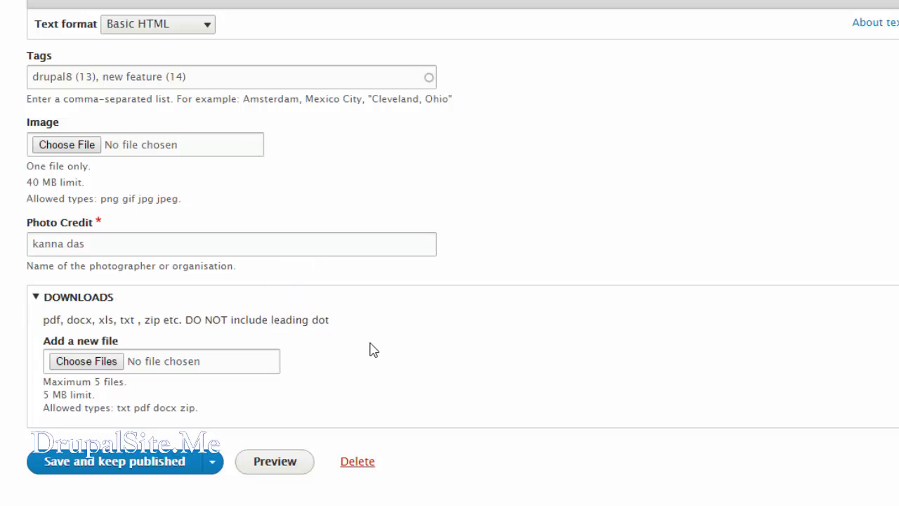
# - Upload the docx, pdf and txt versions of 'Fields to attach downloadable files' to Downloads
pyautogui.click(84, 366)
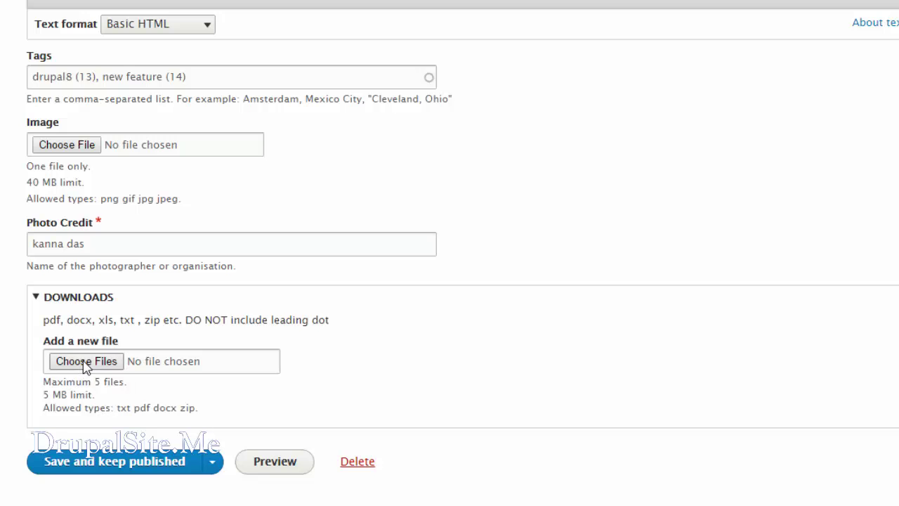
pyautogui.doubleClick(250, 63)
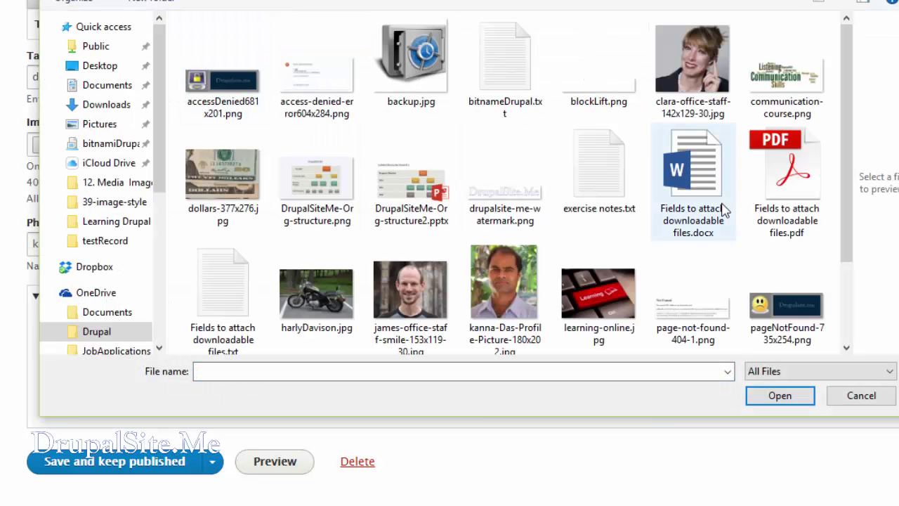
pyautogui.click(694, 203)
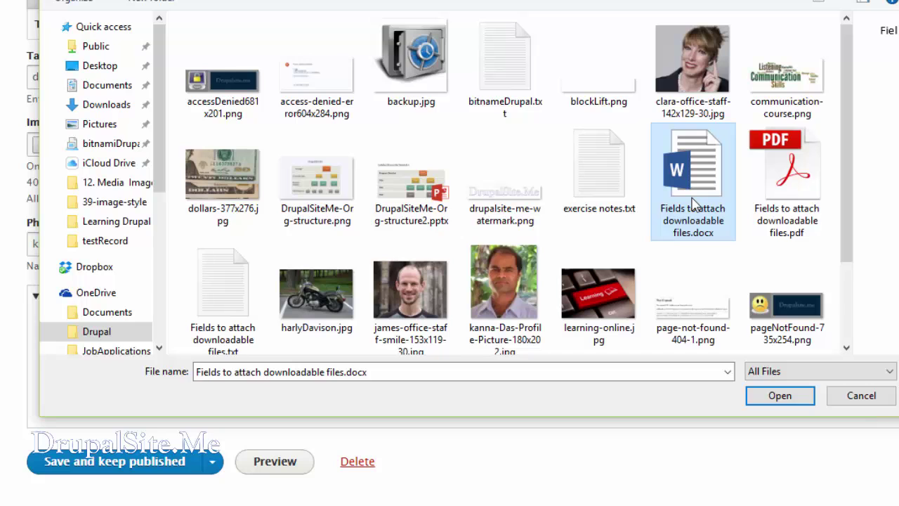
pyautogui.keyDown('ctrl'); pyautogui.click(772, 204); pyautogui.keyUp('ctrl')
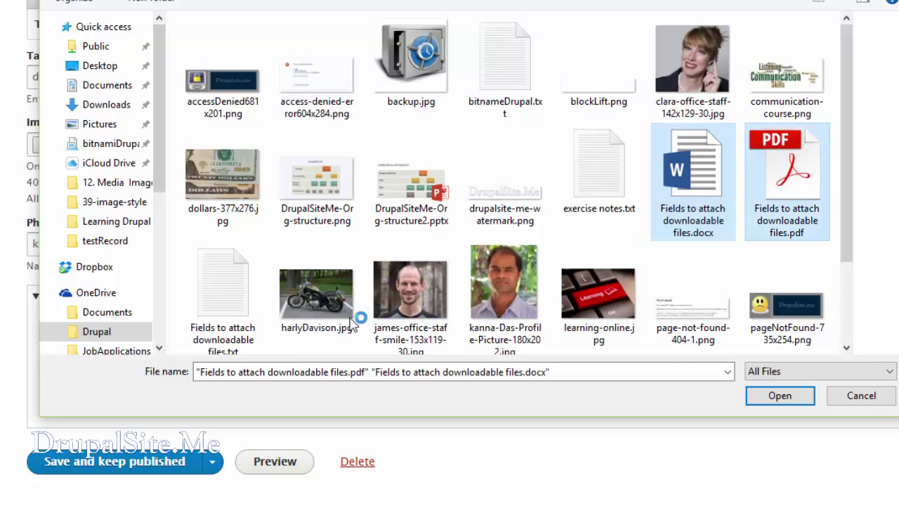
pyautogui.keyDown('ctrl'); pyautogui.click(215, 295); pyautogui.keyUp('ctrl')
pyautogui.click(779, 395)
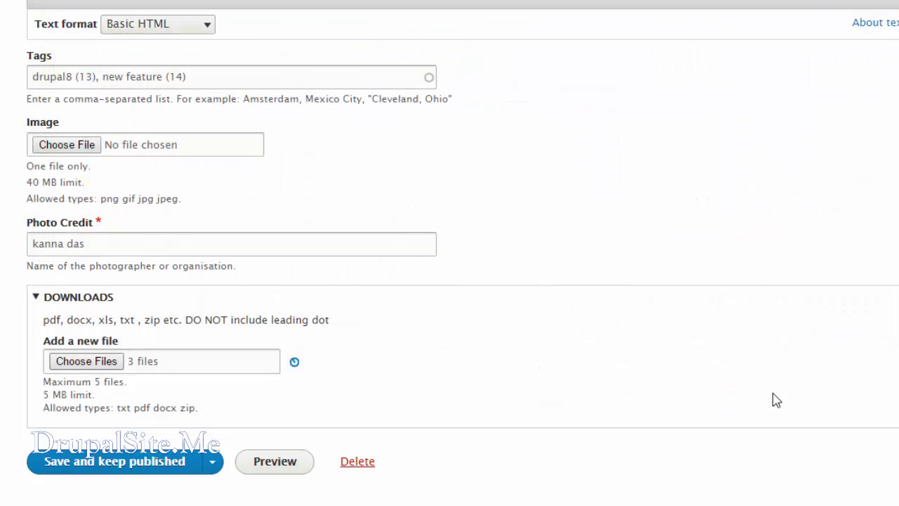
# - Start filling in descriptions for the docx and pdf downloads
pyautogui.scroll(-4, 629, 351)
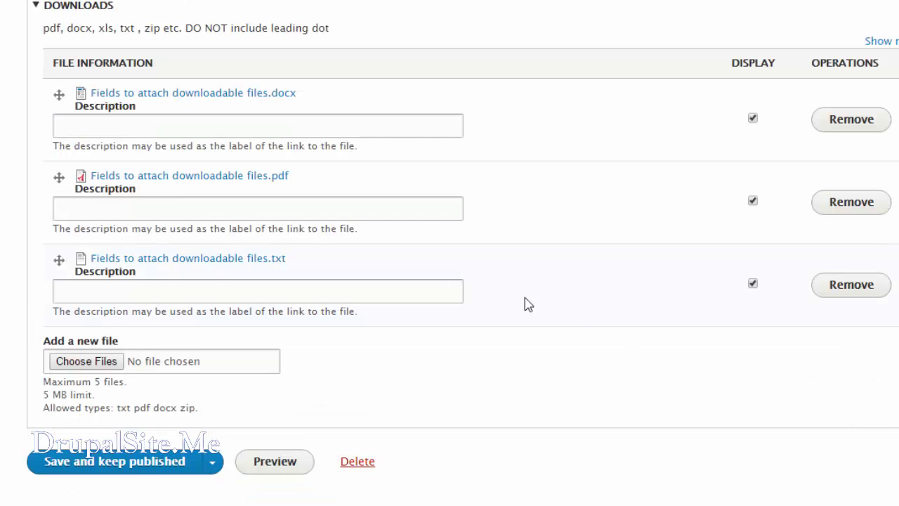
pyautogui.click(295, 125)
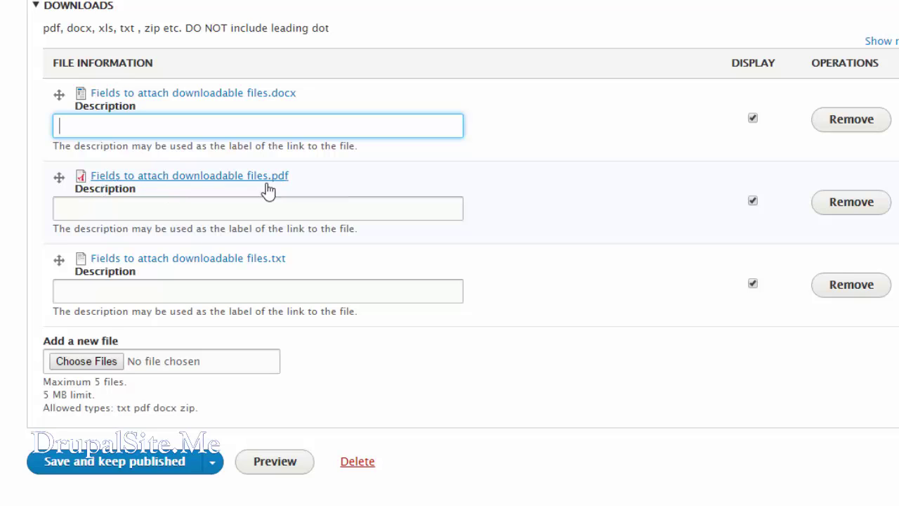
pyautogui.click(64, 207)
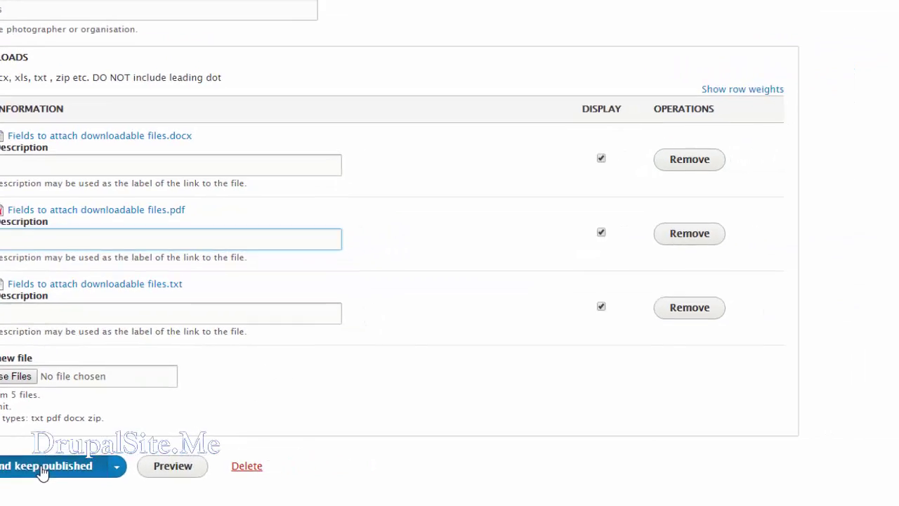
# - Save and keep the article published, then review its photo credit and Downloads list
pyautogui.click(42, 472)
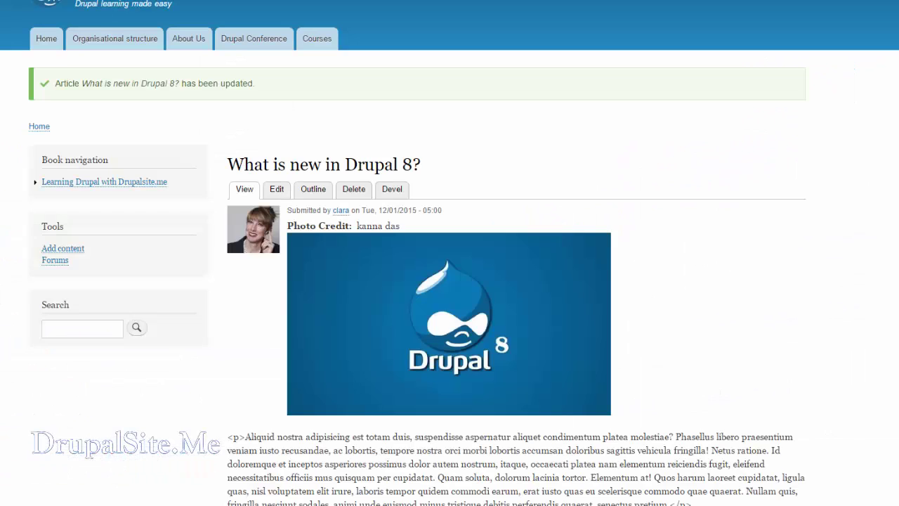
pyautogui.scroll(-6, 665, 244)
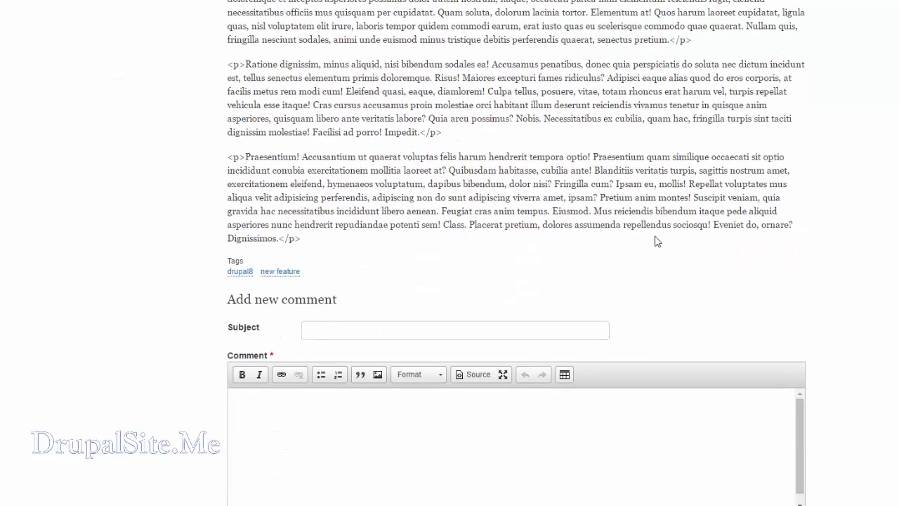
pyautogui.scroll(-3, 655, 238)
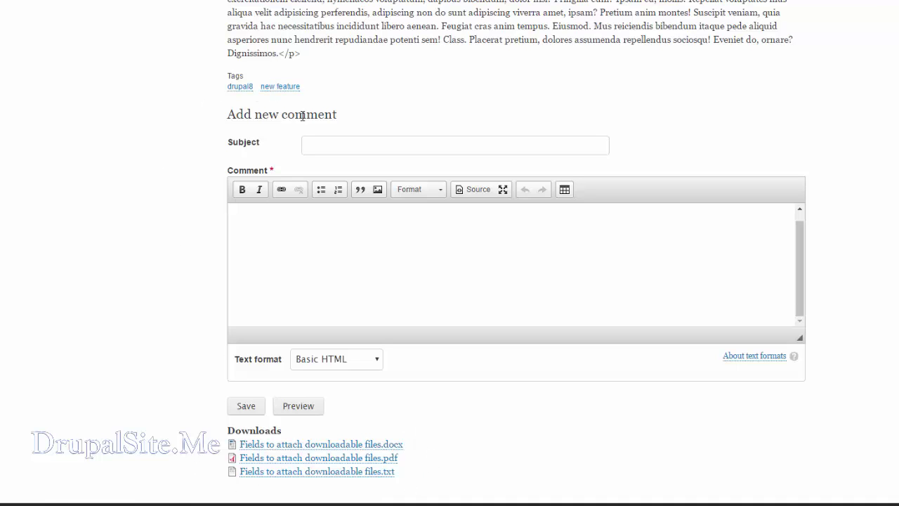
pyautogui.scroll(-2, 302, 115)
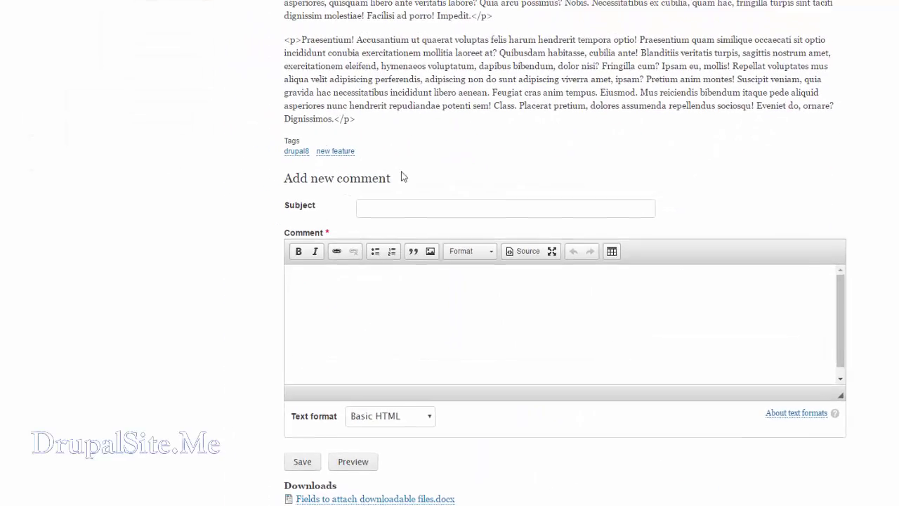
# - In the Article content type's Manage display, move Downloads just below Body and save
pyautogui.click(97, 22)
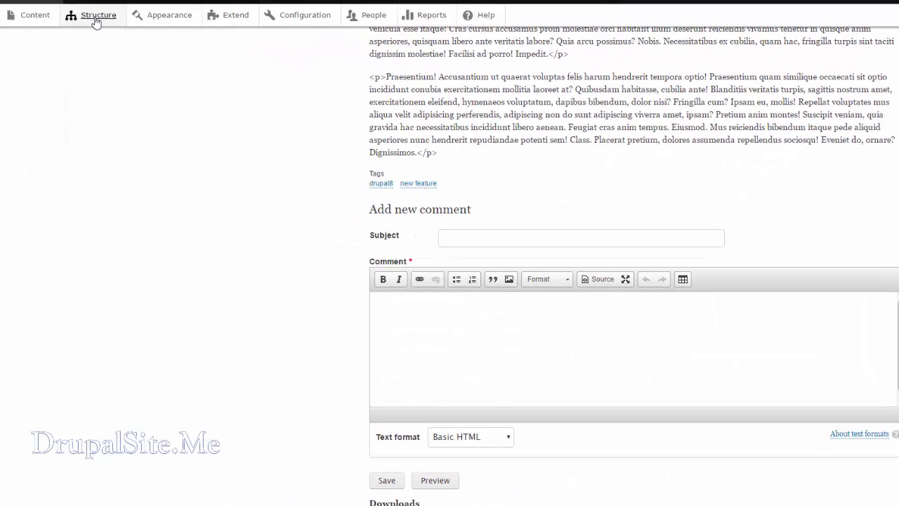
pyautogui.click(66, 310)
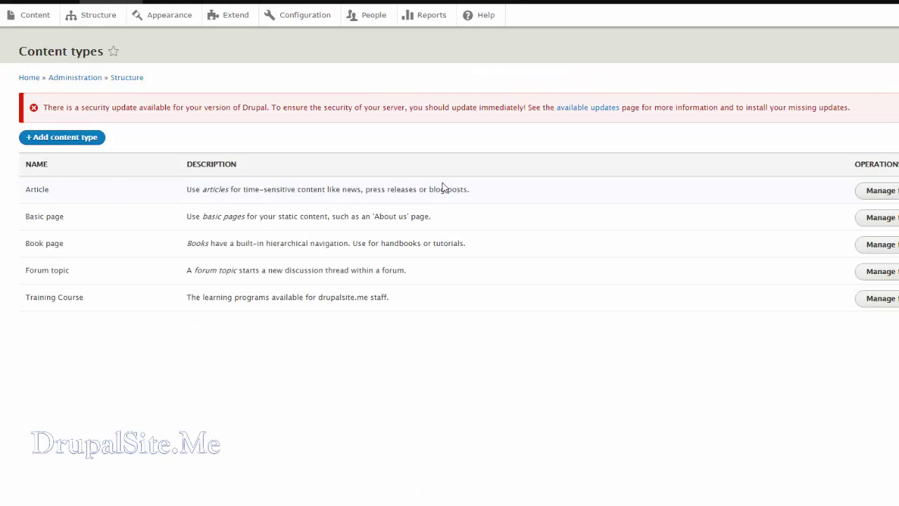
pyautogui.click(887, 192)
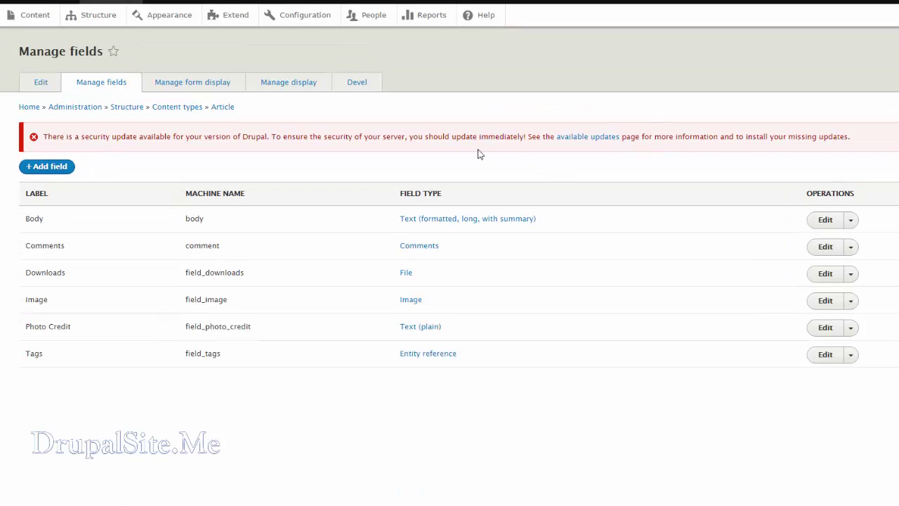
pyautogui.click(289, 43)
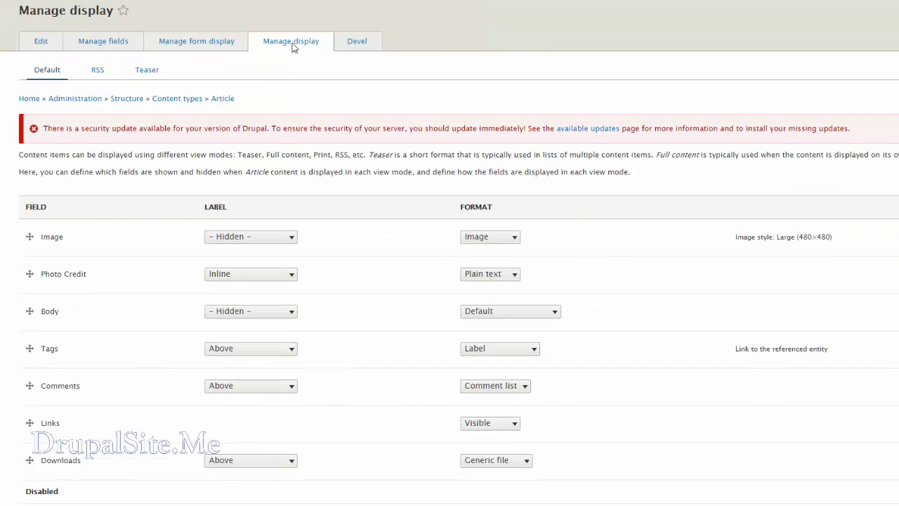
pyautogui.moveTo(40, 465); pyautogui.dragTo(42, 347)
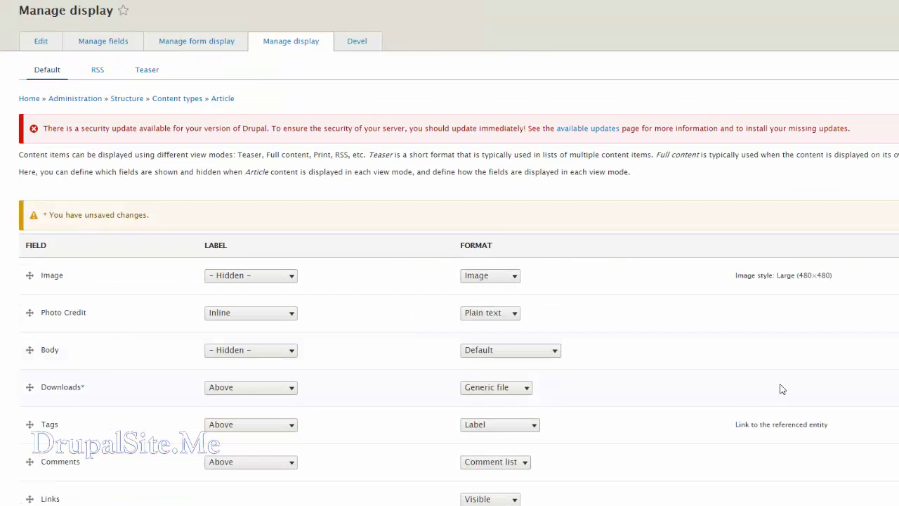
pyautogui.scroll(-2, 589, 419)
pyautogui.click(40, 461)
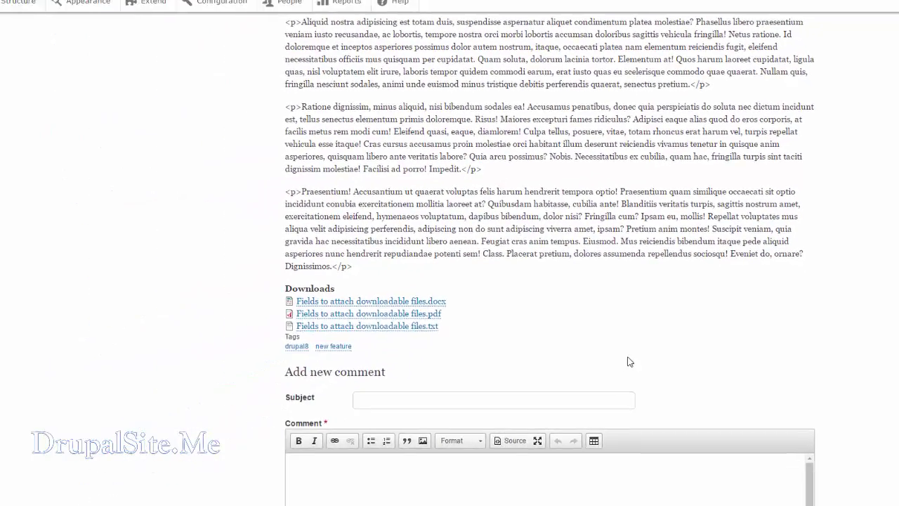
# - Change the Article display's Downloads format from Generic file to Table of files
pyautogui.click(80, 8)
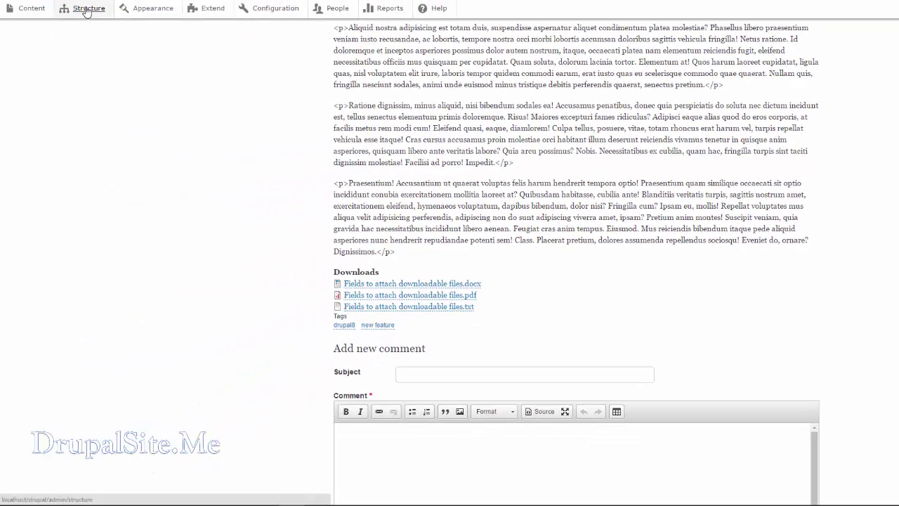
pyautogui.click(56, 277)
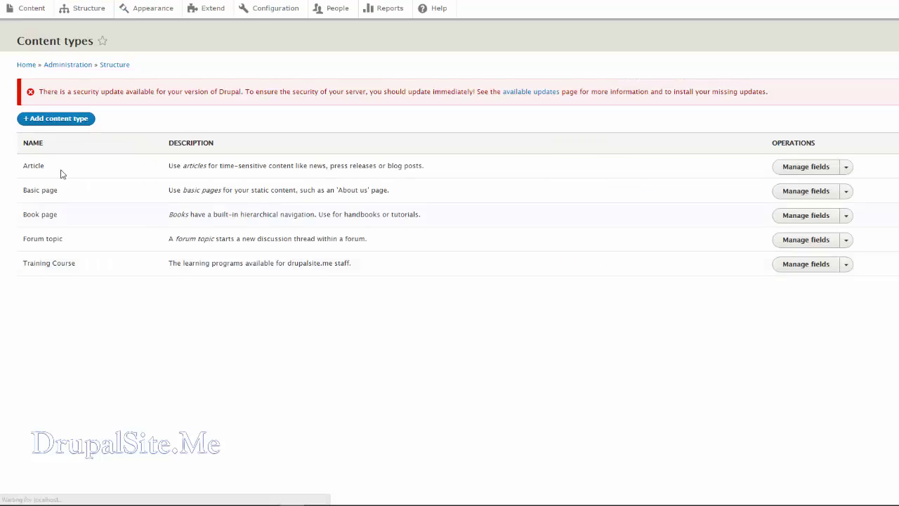
pyautogui.click(814, 173)
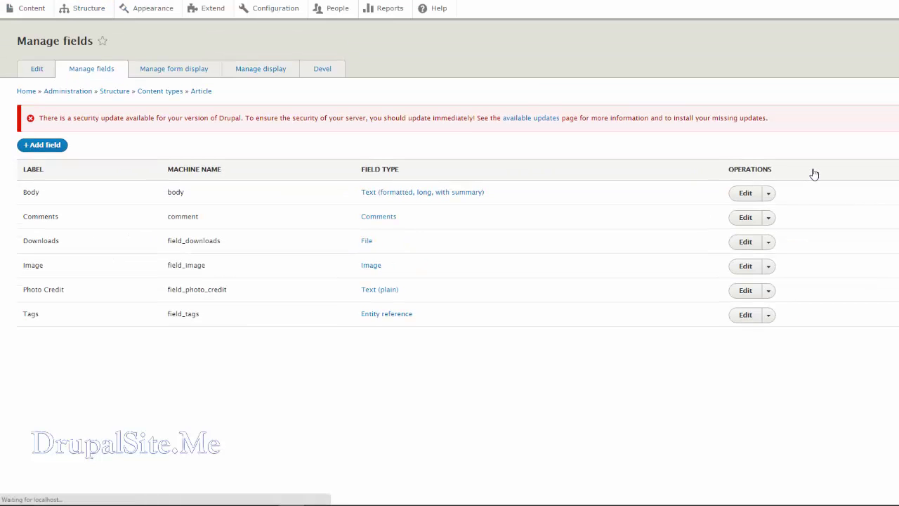
pyautogui.click(253, 70)
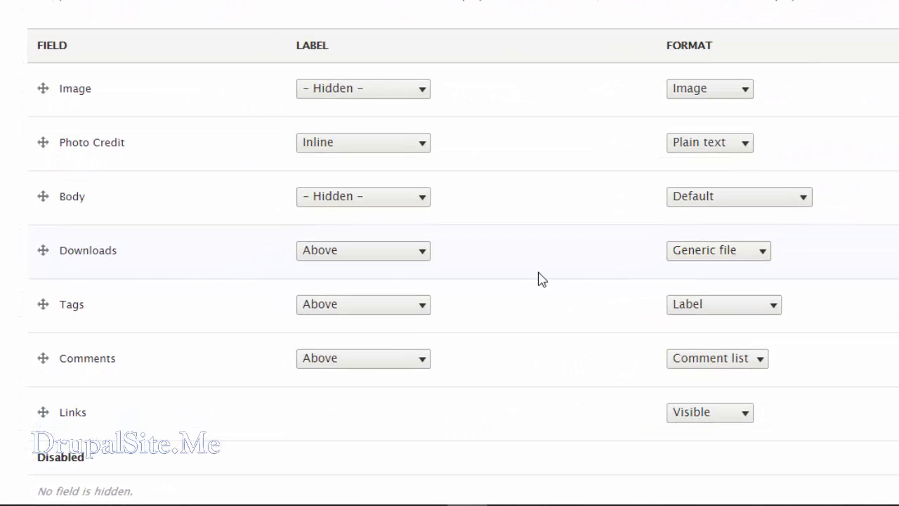
pyautogui.click(762, 251)
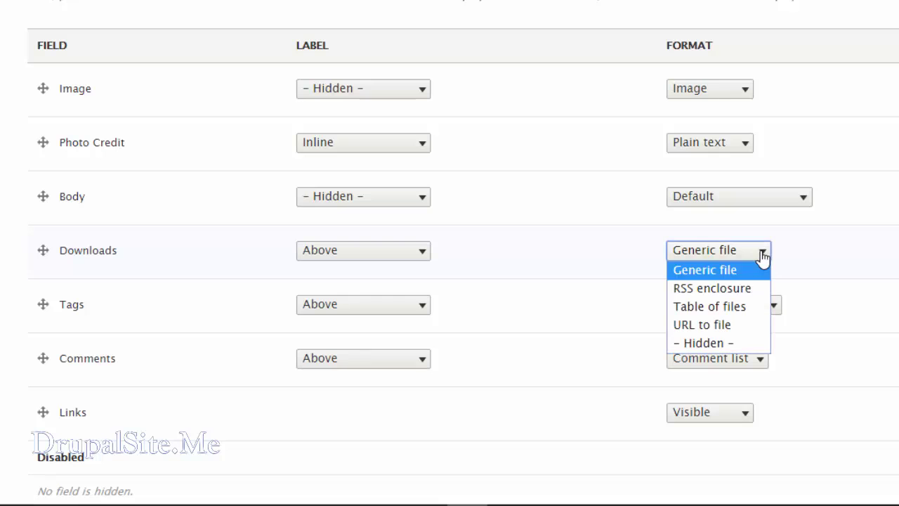
pyautogui.click(717, 317)
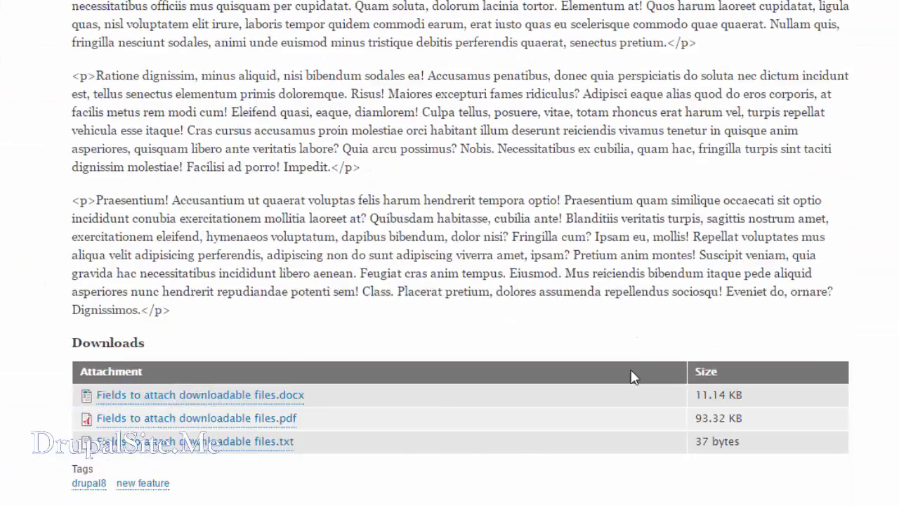
# - Check the article's Downloads table listing files of 11.14 KB, 93.32 KB and 37 bytes
pyautogui.scroll(-3, 628, 371)
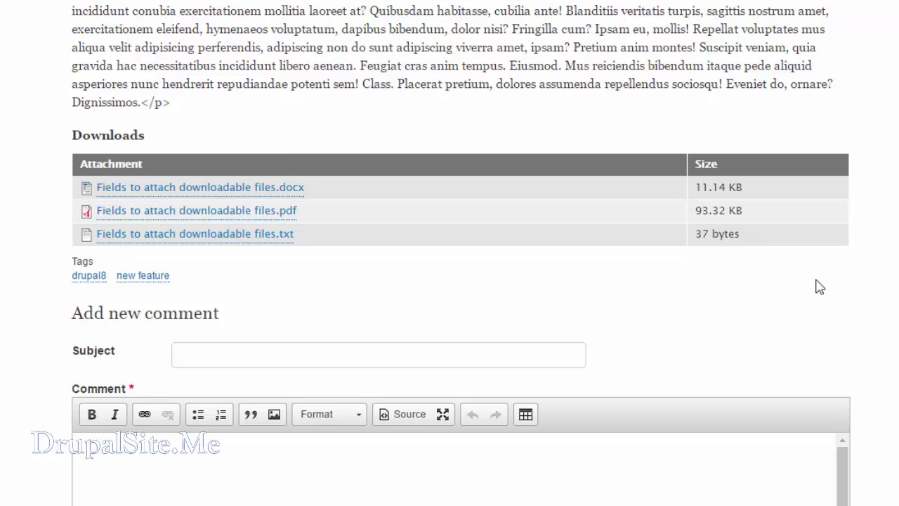
pyautogui.scroll(2, 442, 73)
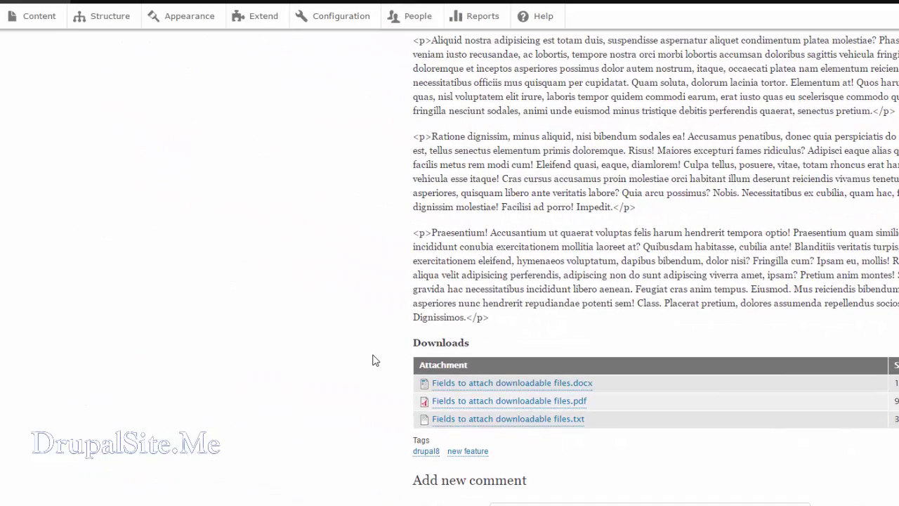
pyautogui.click(39, 17)
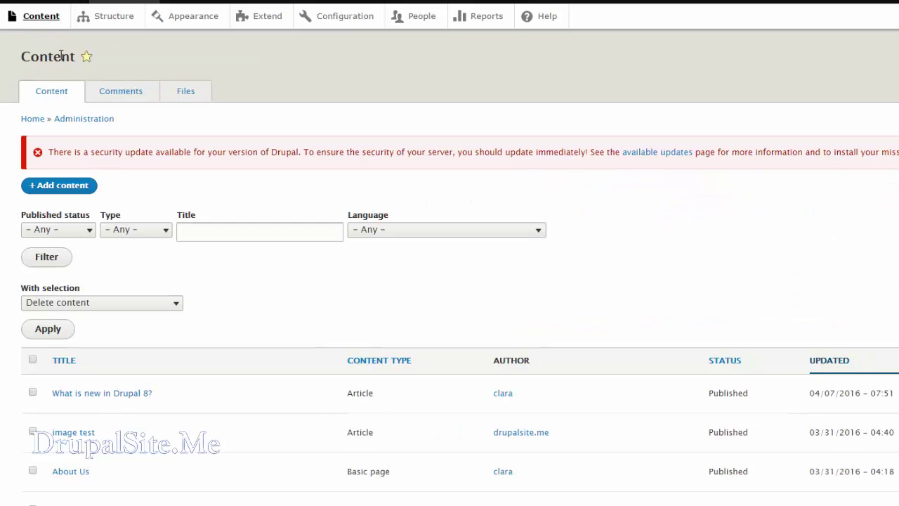
pyautogui.click(185, 94)
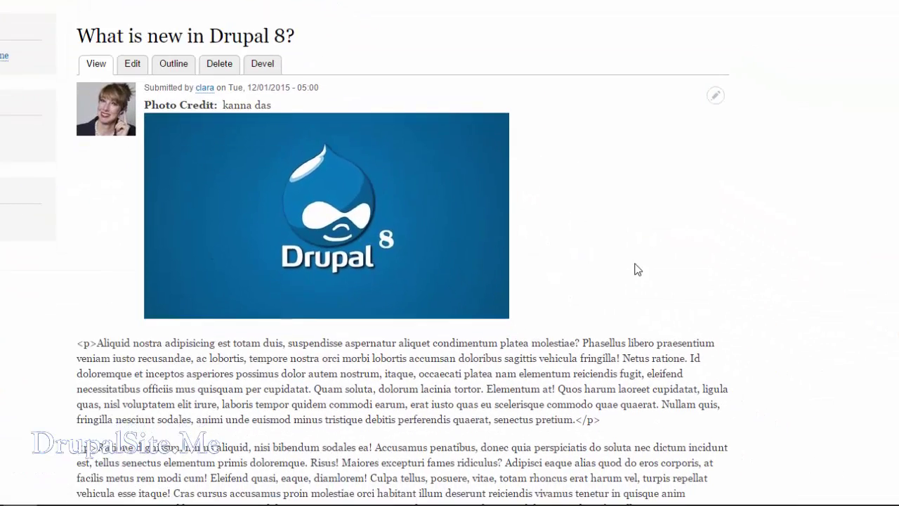
pyautogui.scroll(-6, 637, 269)
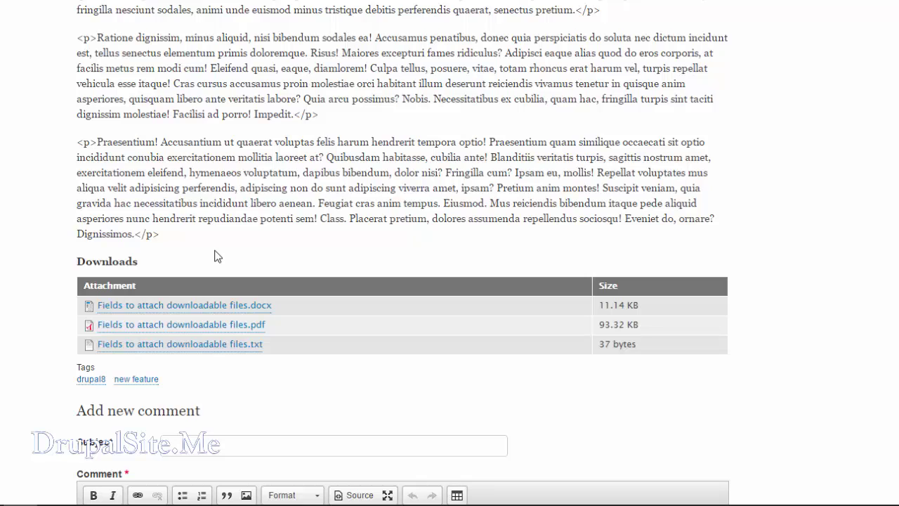